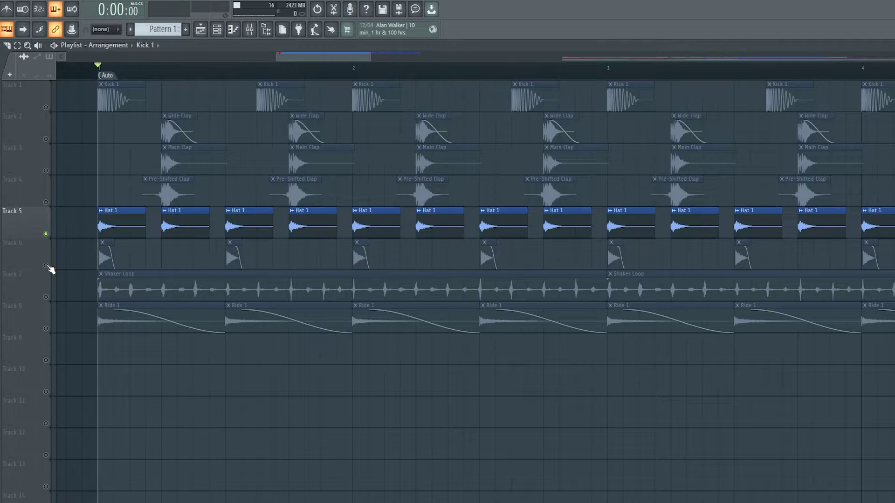
- Solo Track 6's hat clips, play them, and add the Hat 1 clips on Track 5 to the playback
right_click(47, 266)
key("space")
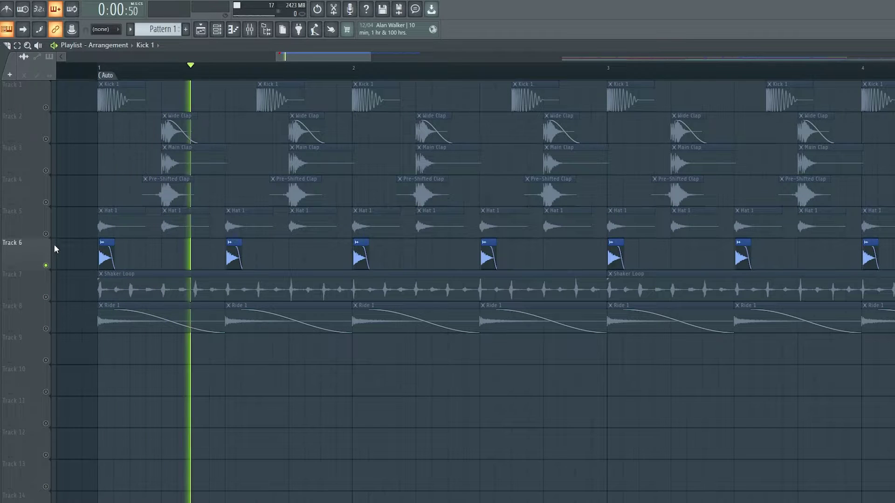
left_click(46, 234)
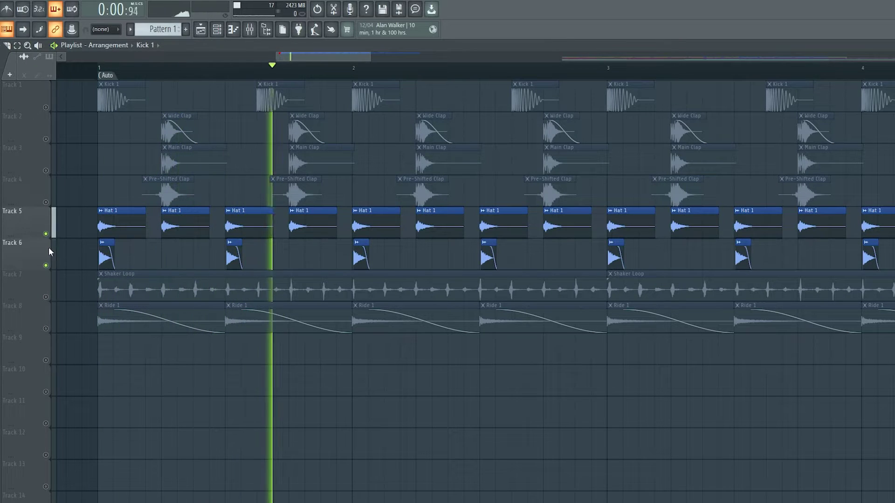
key("space")
- Audition the Shaker Loop on Track 7 and the Ride 1 clips on Track 8, each soloed
right_click(46, 297)
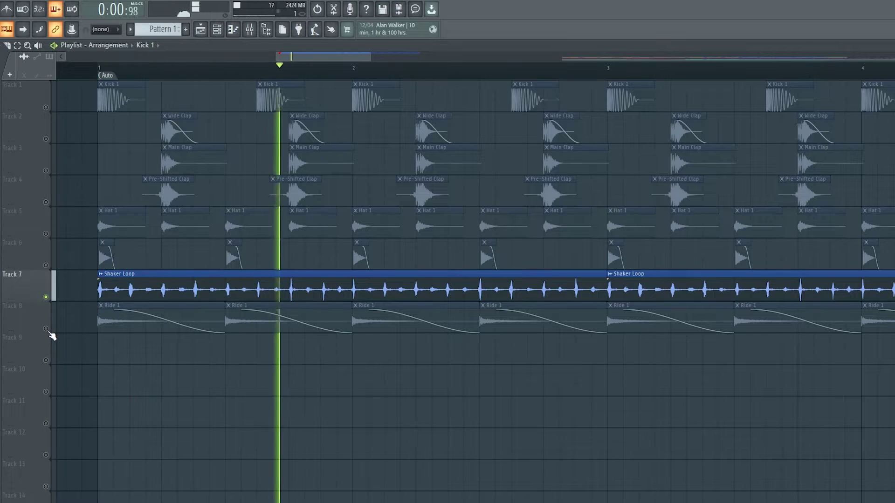
key("space")
right_click(46, 329)
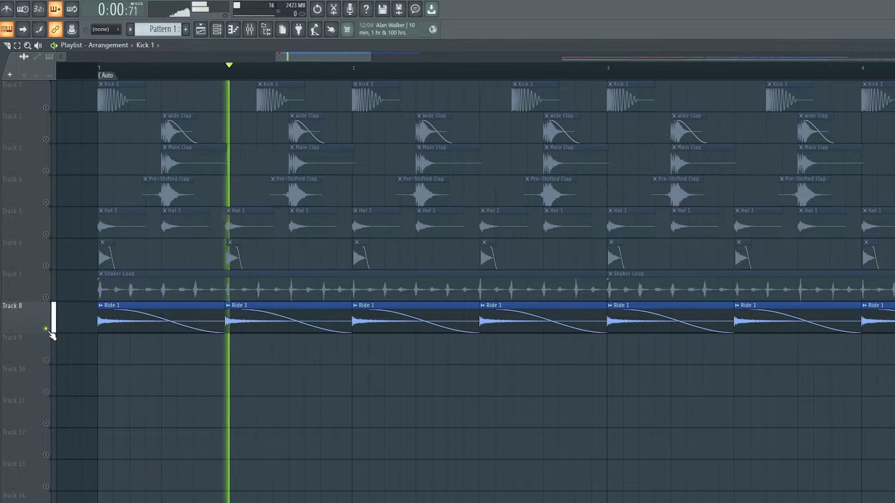
key("space")
- Unsolo the ride track and play the full drum loop with all tracks enabled
right_click(46, 329)
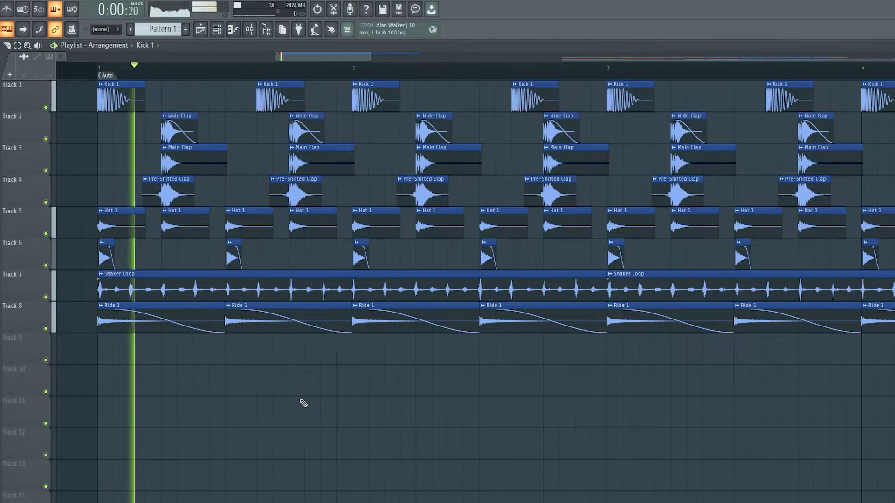
scroll(300, 400, "down", 4)
left_click_drag(401, 398, 338, 398)
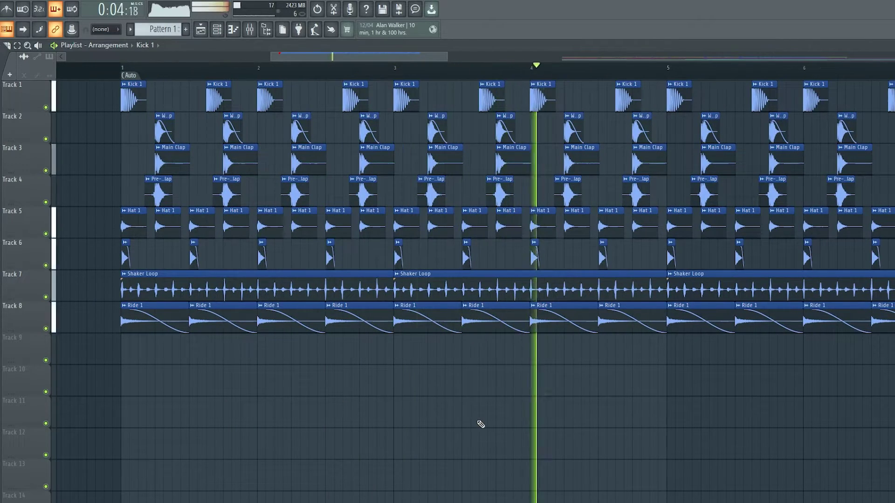
key("space")
scroll(577, 421, "down", 1)
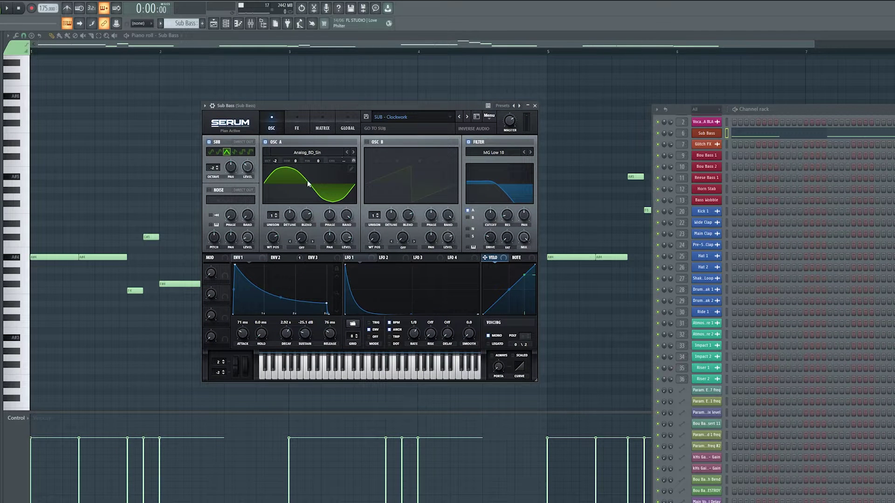
- Inspect the effects of the Sub Bass Serum patch, return to its oscillators and close the plugin window
left_click(297, 125)
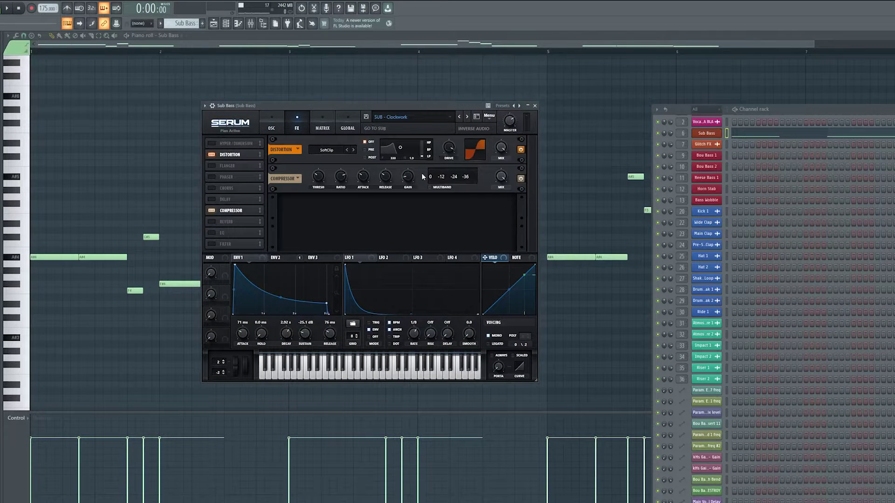
left_click(272, 127)
key("F12")
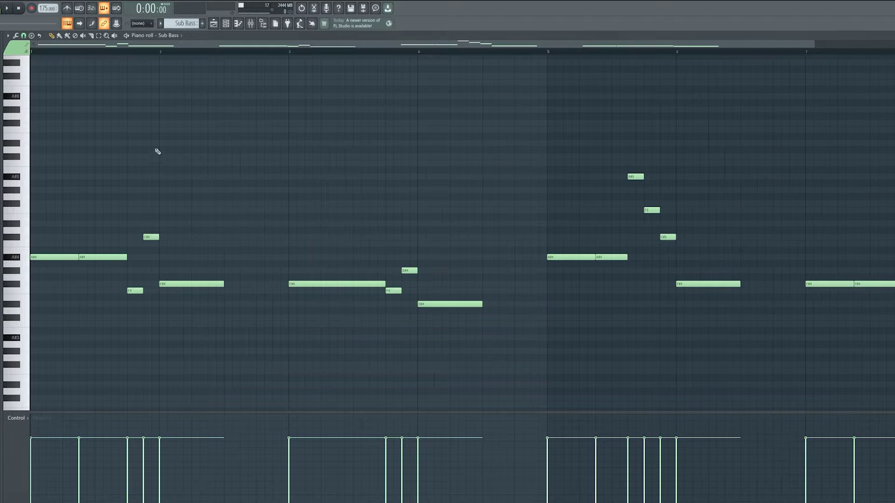
- Play the soloed Sub Bass pattern in the playlist from the start
key("F5")
scroll(331, 257, "right", 4)
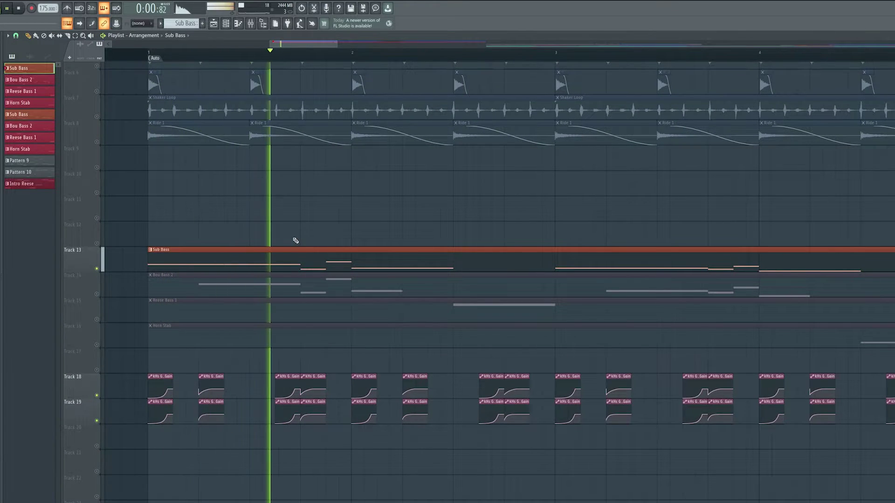
scroll(295, 241, "down", 5)
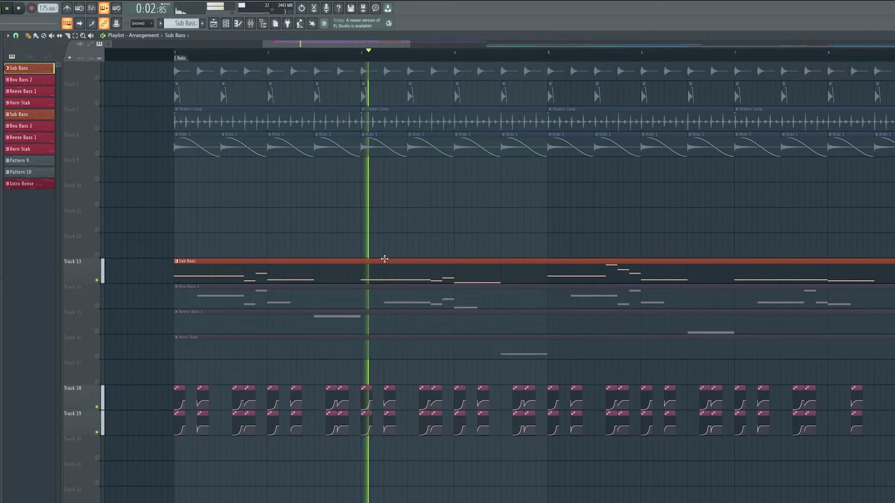
- Examine the Sub Bass notes in the piano roll during playback, and stop the playback
key("F7")
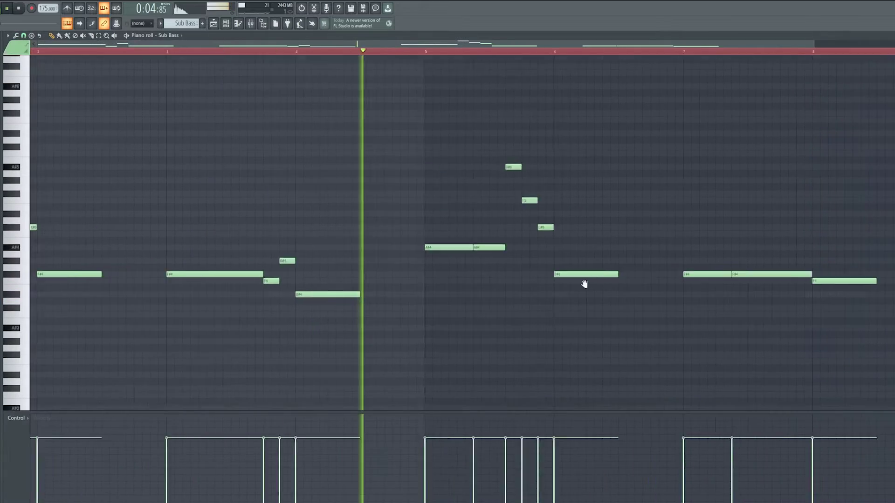
scroll(585, 284, "down", 4)
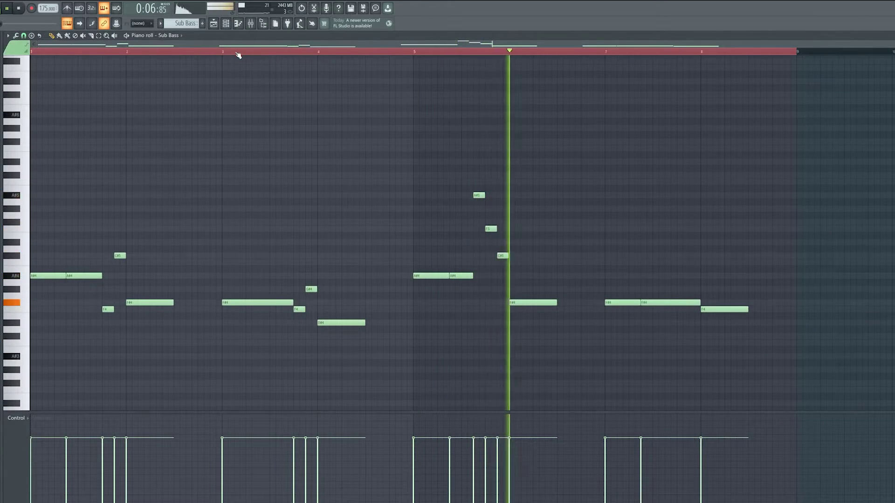
key("space")
scroll(210, 248, "up", 2)
scroll(204, 232, "down", 1)
scroll(210, 226, "up", 1)
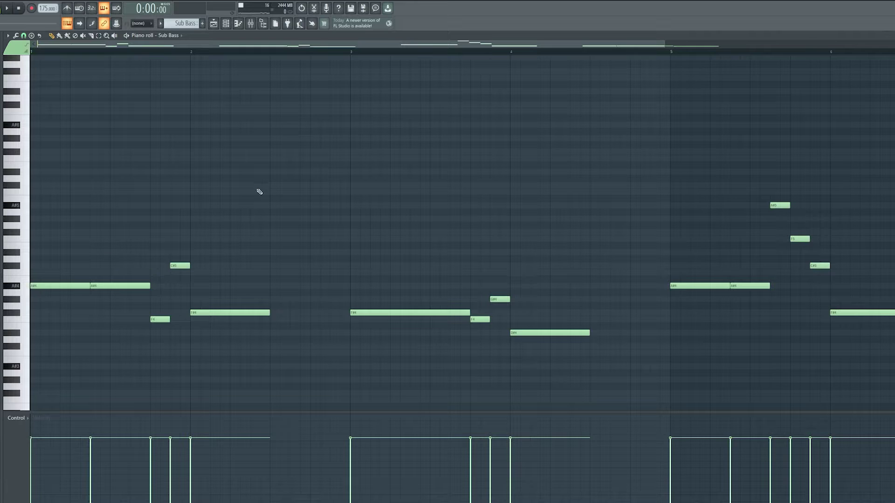
- Play the soloed Bou Bass 2 pattern and examine its notes in the piano roll
left_click(220, 25)
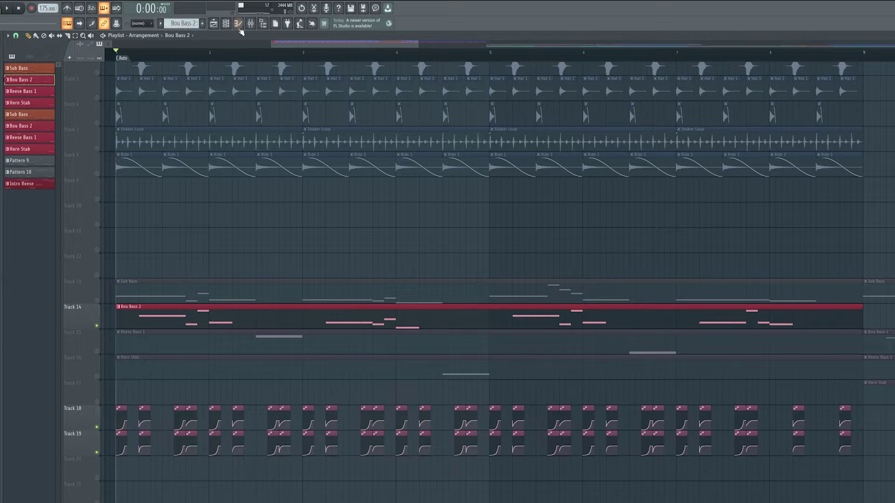
key("space")
scroll(315, 252, "up", 2)
key("F7")
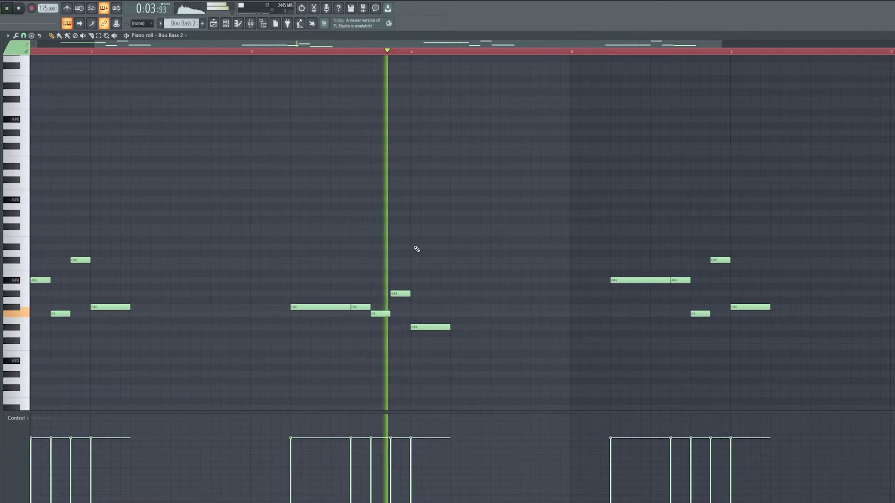
scroll(416, 249, "down", 3)
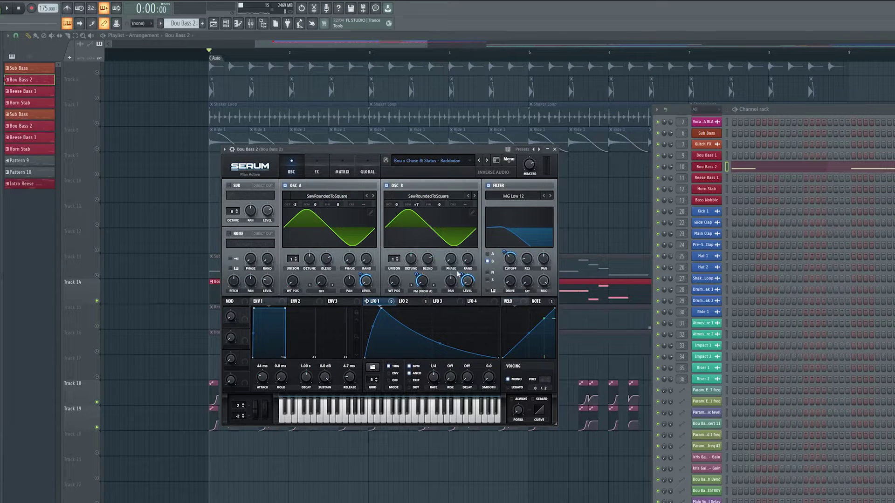
- Inspect the effects rack of the Bou Bass 2 Serum patch
left_click(316, 172)
left_click_drag(549, 211, 556, 168)
- Enable the Sub Bass track alongside Bou Bass 2 and play both basses together
left_click(97, 276)
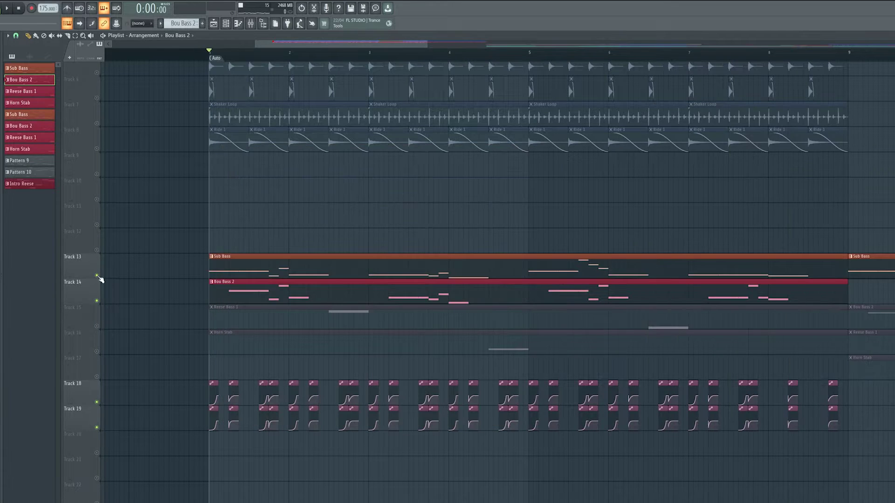
key("space")
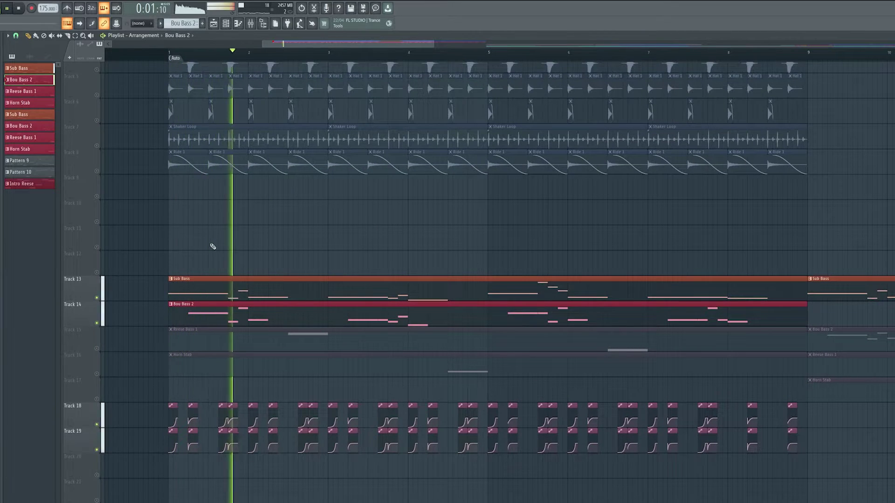
scroll(261, 233, "down", 1)
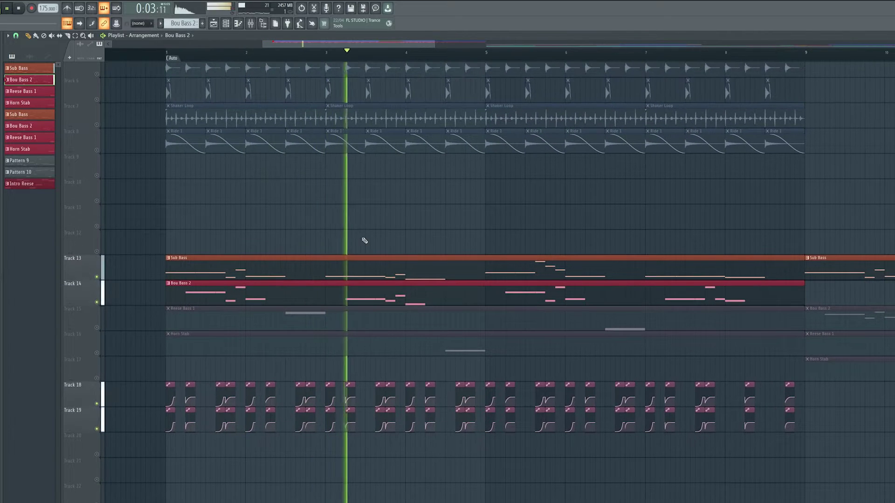
key("space")
- Examine the SUB BUS and BASS BUS gain automation clips on Tracks 18 and 19
scroll(320, 275, "up", 5)
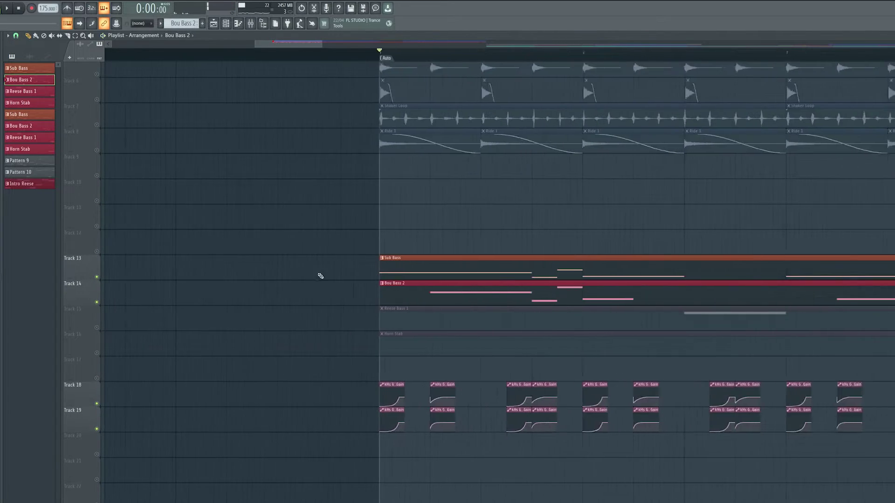
left_click_drag(423, 257, 464, 261)
right_click(461, 205)
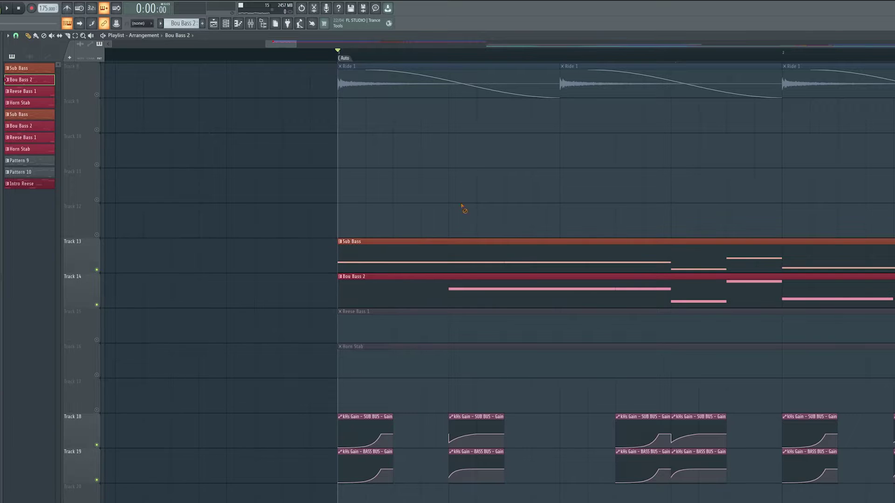
scroll(368, 201, "down", 3)
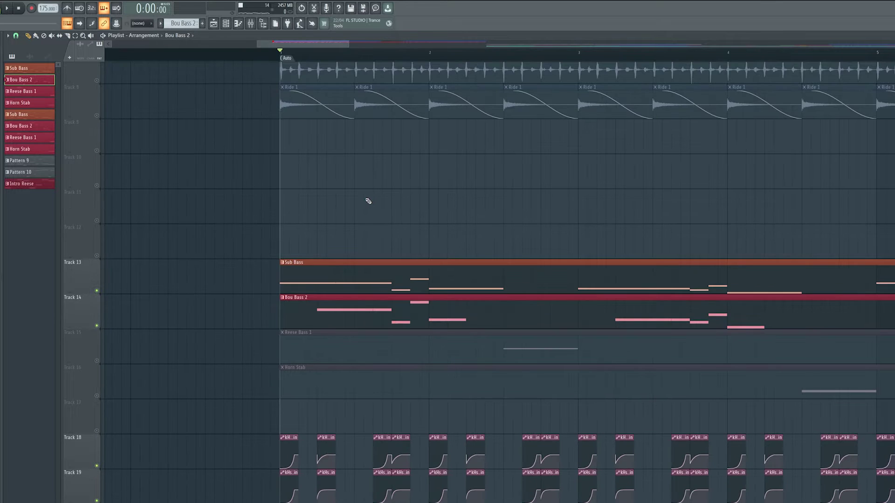
- Solo the Reese Bass 1 track and play its note from the middle of bar 2
left_click_drag(359, 229, 233, 215)
left_click(90, 350)
left_click(375, 61)
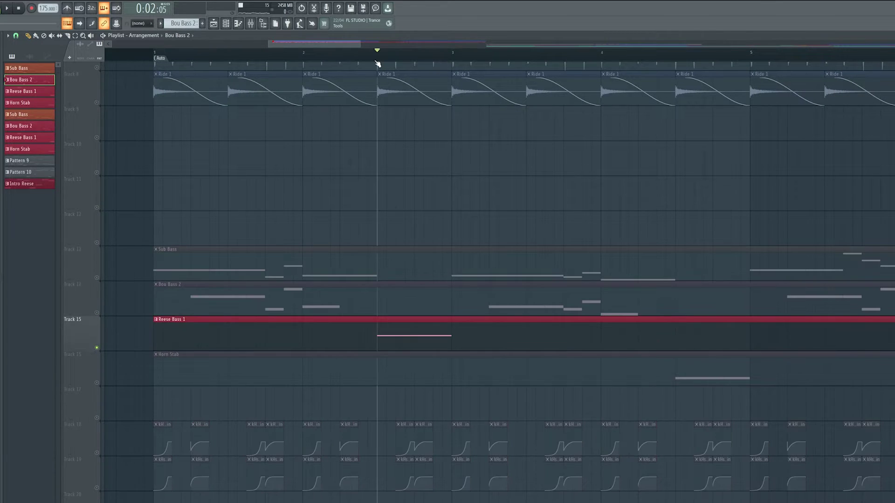
scroll(329, 260, "down", 3)
key("space")
left_click_drag(366, 262, 307, 323)
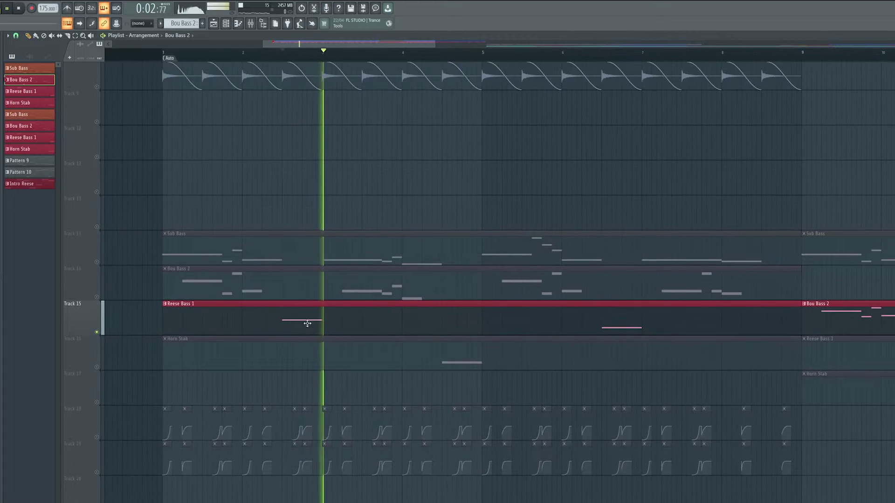
- Enable the Horn Stab track for playback, and add the Bou Bass 2 and Sub Bass tracks
left_click(97, 367)
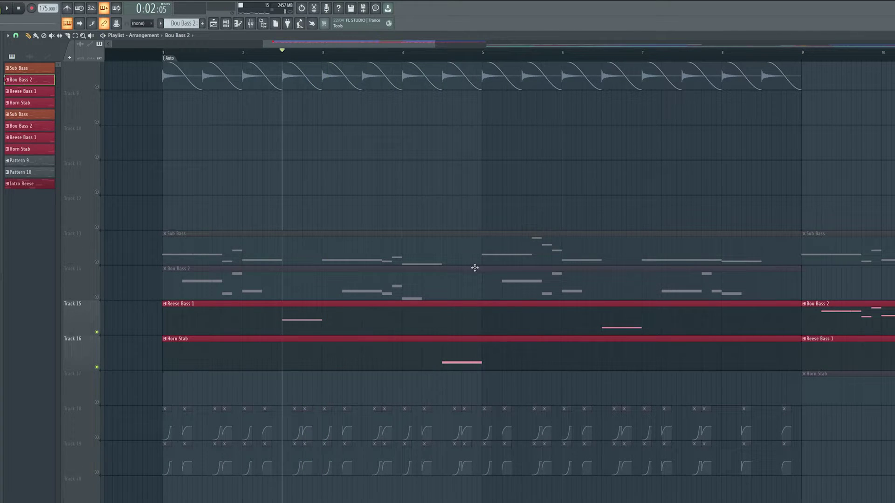
left_click_drag(450, 291, 387, 301)
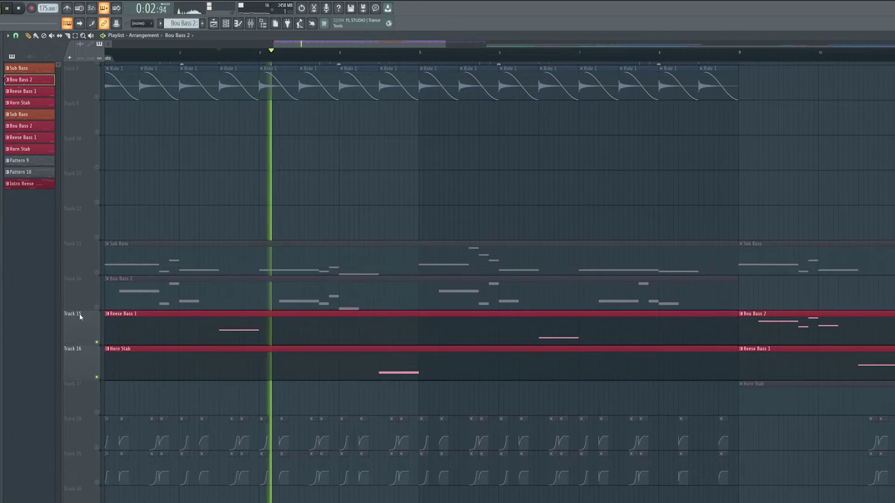
left_click_drag(97, 306, 100, 279)
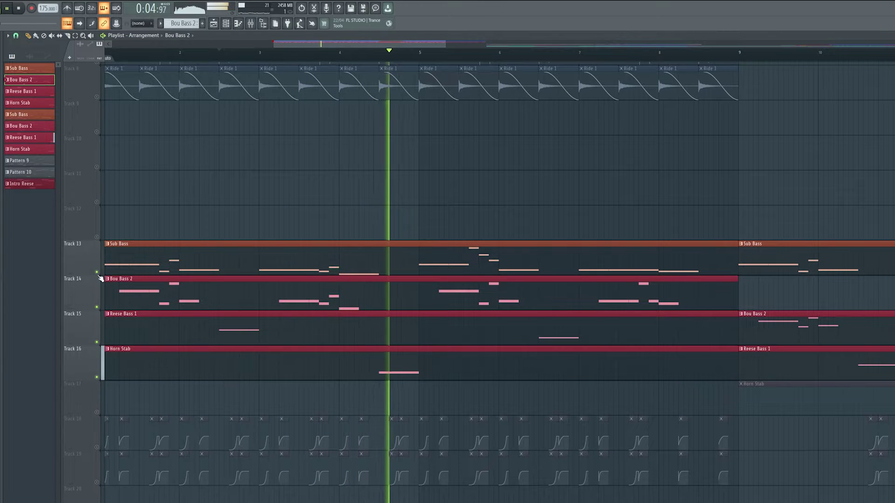
key("space")
- Play the full arrangement of drums and basses from the start with all tracks enabled
key("space")
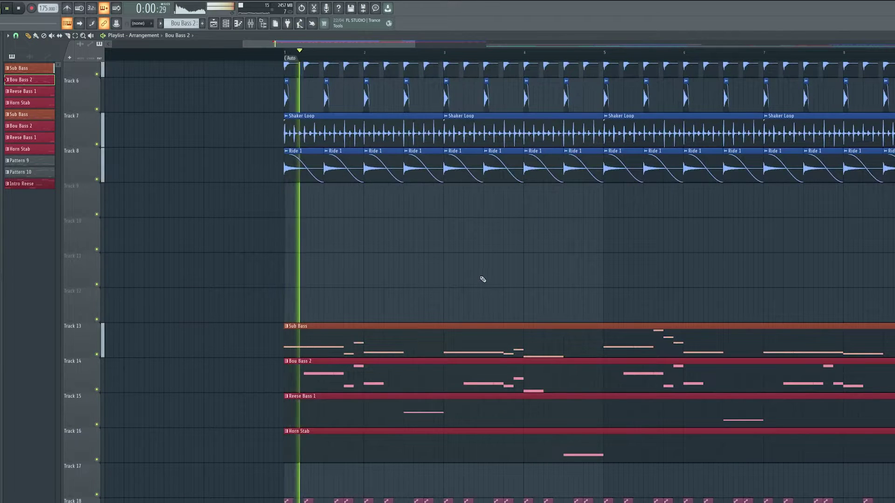
scroll(471, 275, "down", 3)
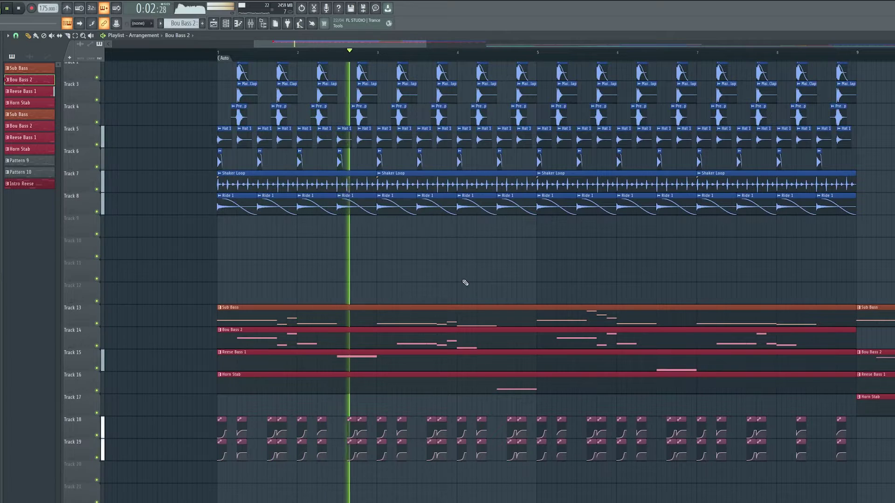
scroll(466, 279, "down", 3)
scroll(414, 278, "down", 3)
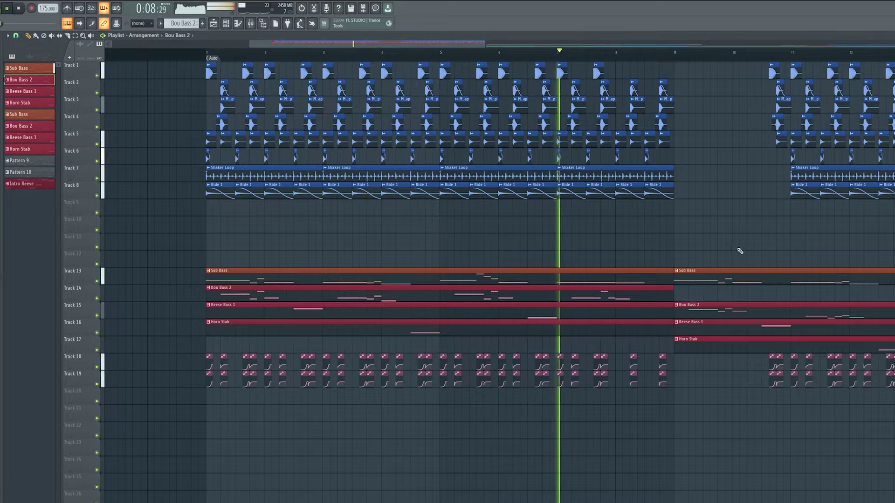
scroll(740, 250, "right", 6)
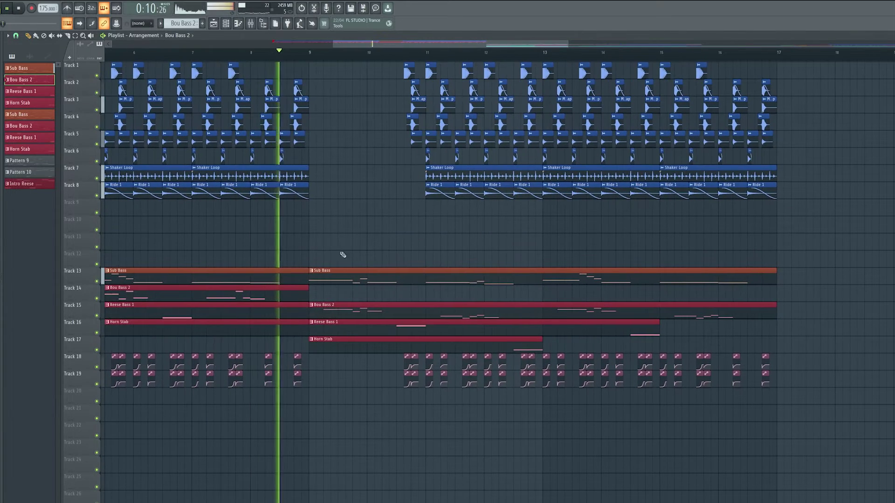
- Examine the notes of the second Bou Bass 2 pattern in the piano roll, and play the arrangement from bar 9
double_click(344, 313)
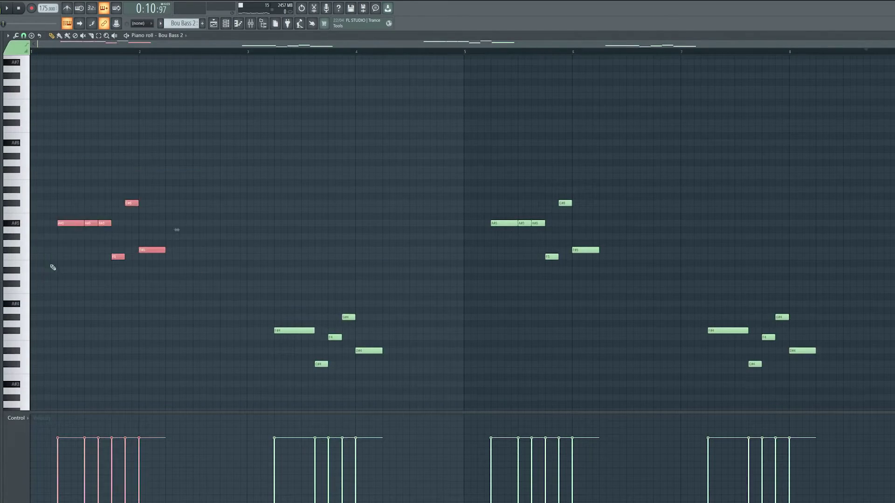
left_click(214, 23)
scroll(359, 256, "right", 2)
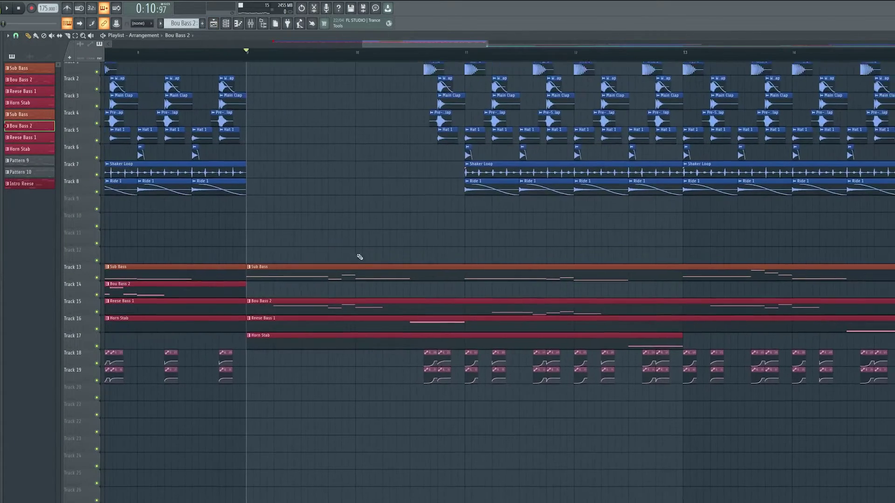
left_click_drag(376, 243, 301, 238)
key("space")
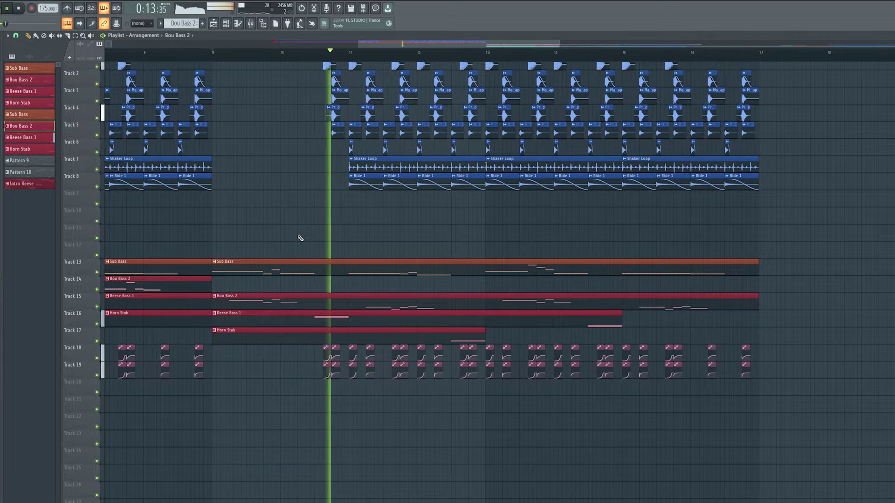
- Examine how the Main Vocal and Vocal BLA BLA BLA clips are arranged on tracks 10 and 11 between bars 9 and 17
scroll(388, 233, "up", 1)
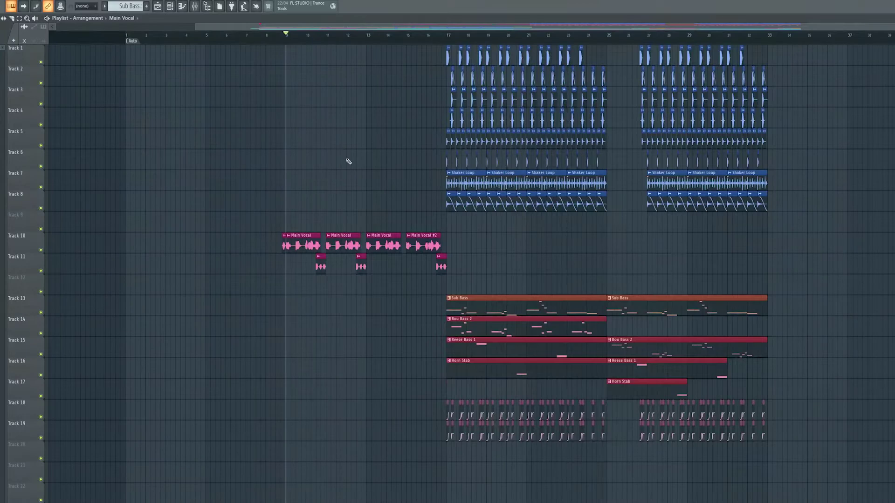
scroll(339, 160, "up", 5)
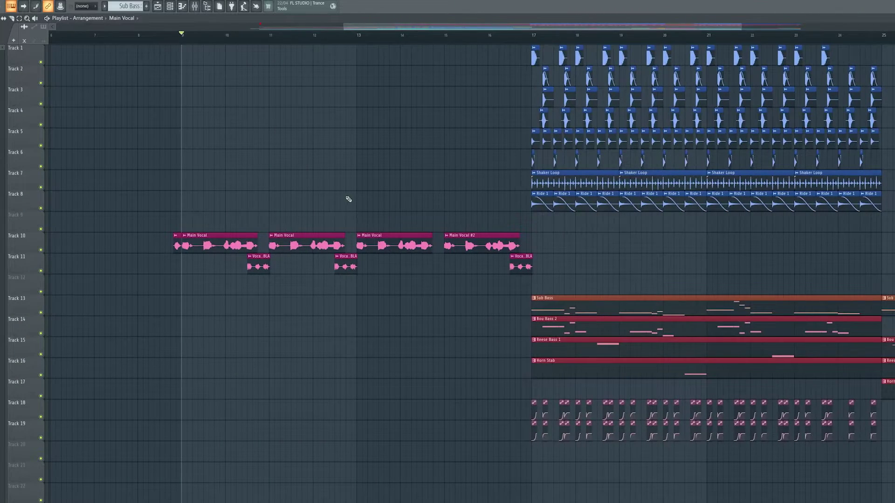
left_click_drag(328, 201, 415, 215)
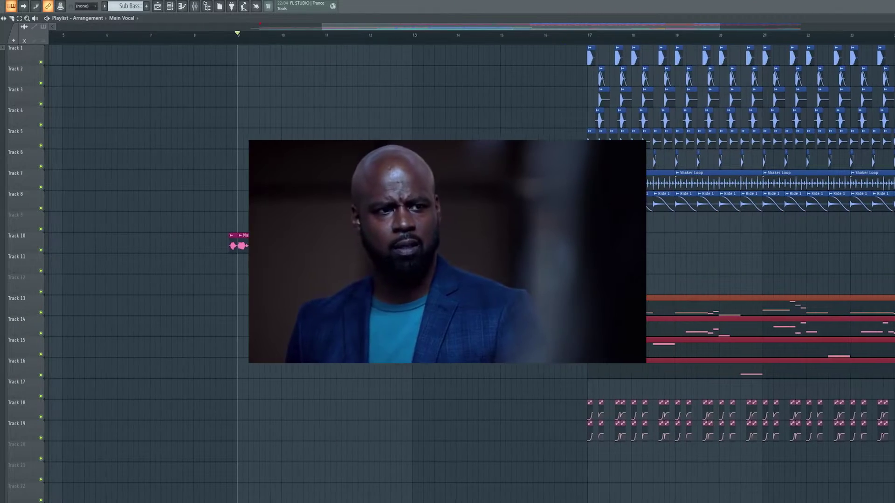
scroll(411, 216, "up", 4)
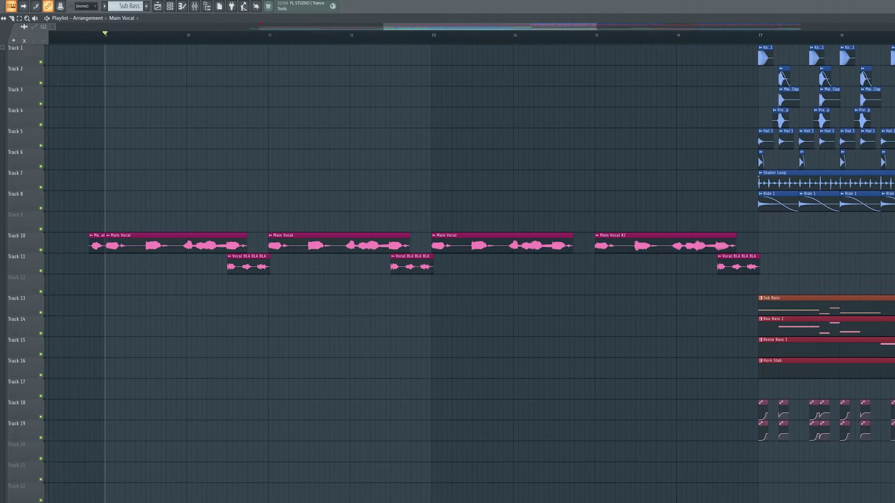
scroll(355, 247, "up", 1)
scroll(353, 240, "down", 3)
scroll(328, 246, "up", 2)
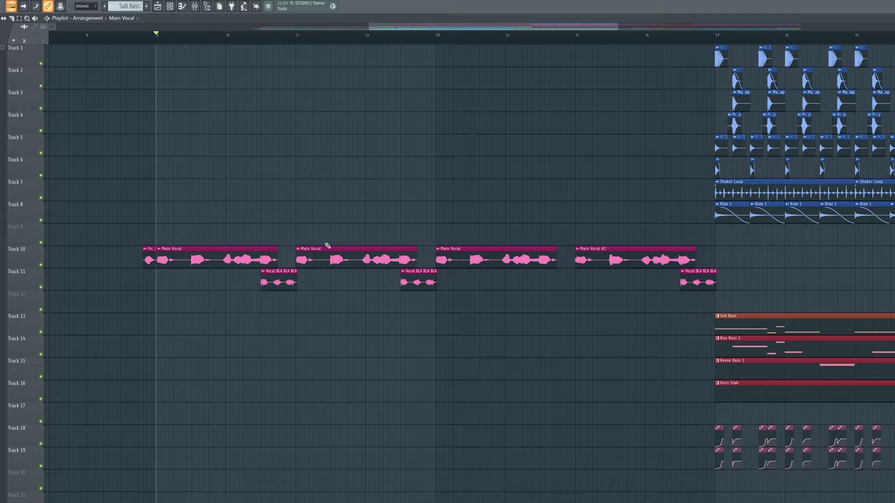
- Solo vocal tracks 10 and 11 and play their clips from bar 9
left_click_drag(227, 211, 224, 210)
key("space")
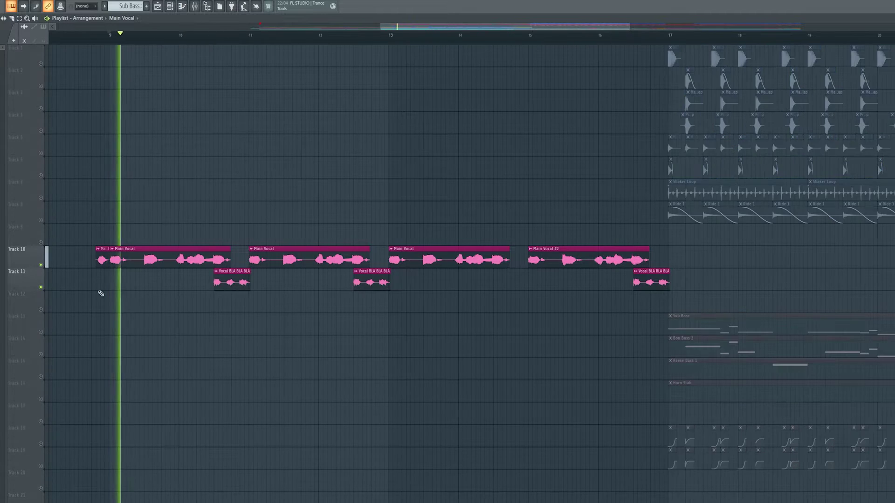
left_click_drag(272, 315, 215, 317)
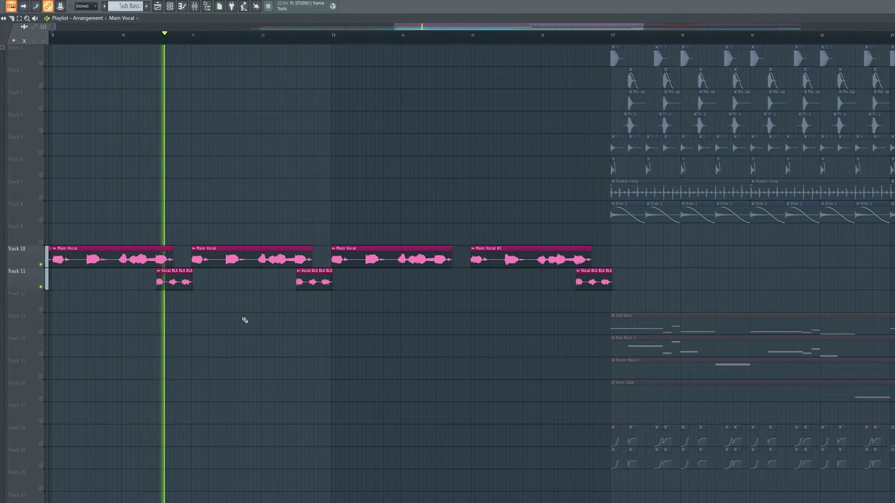
left_click_drag(326, 340, 354, 350)
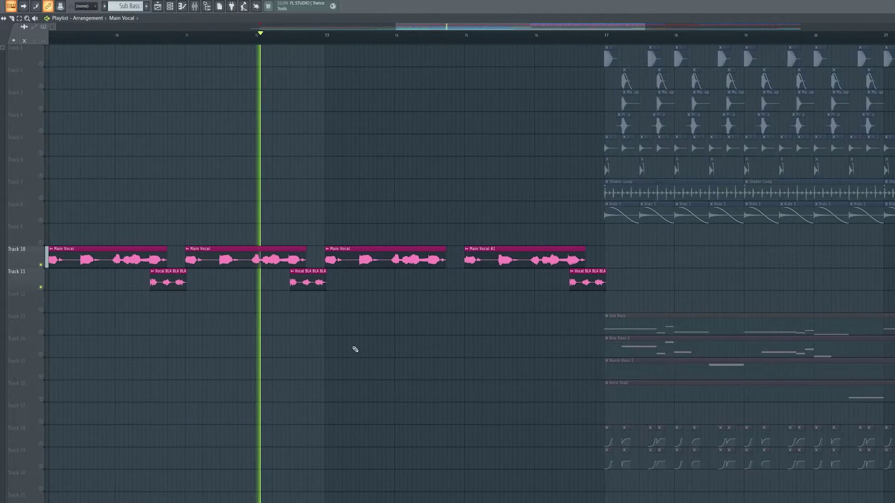
key("space")
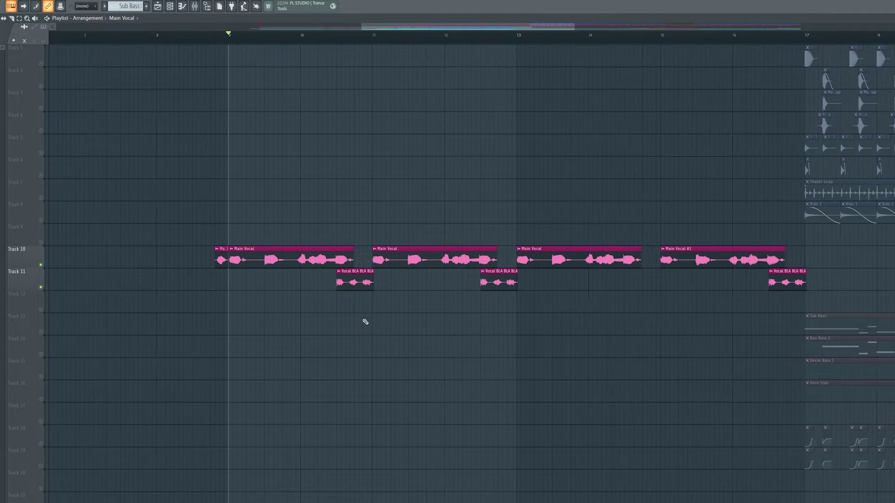
- Examine the placement of the Vocal BLA BLA BLA clips between the Main Vocal phrases leading up to the drop
scroll(364, 319, "up", 3)
key("space")
scroll(309, 344, "down", 2)
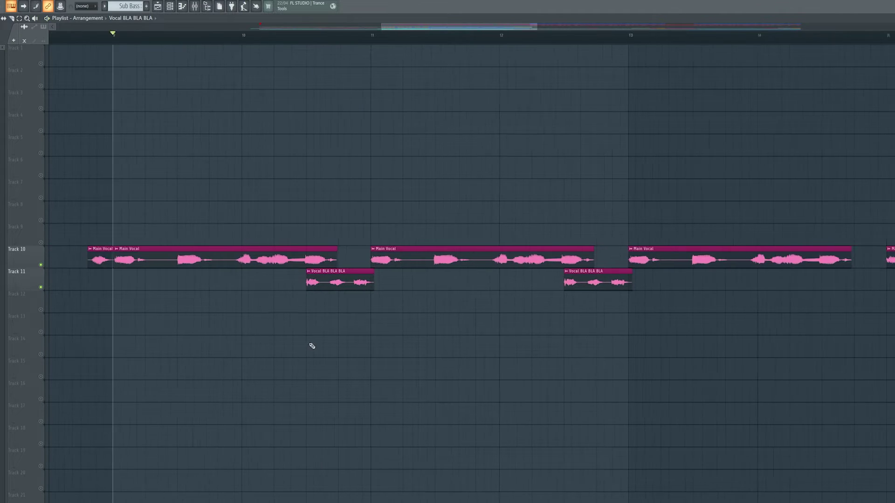
scroll(313, 345, "down", 2)
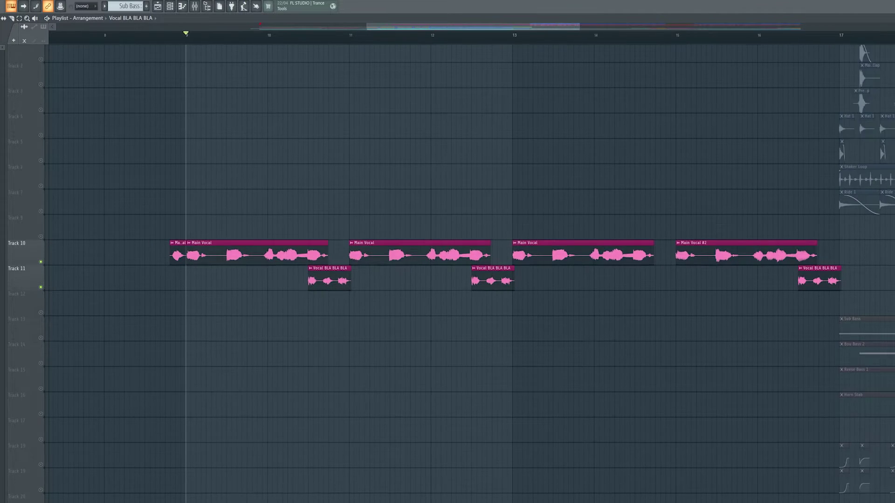
scroll(372, 343, "down", 4)
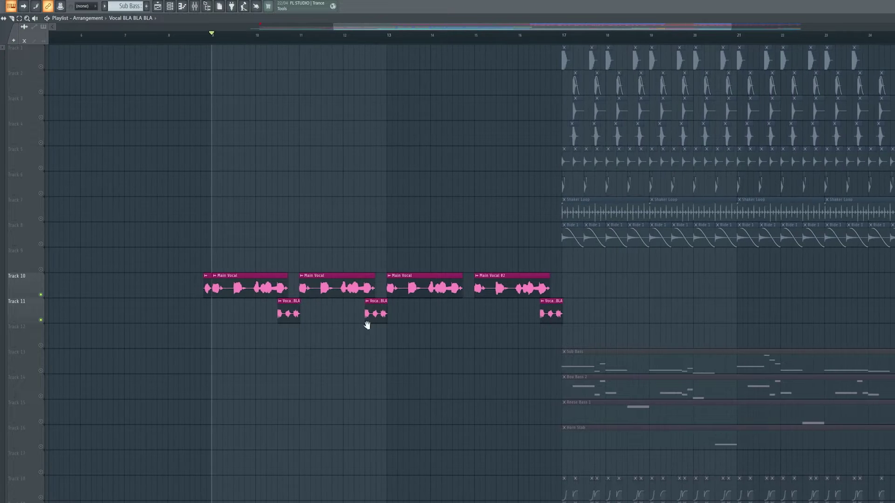
- Solo the first Bou Bass 2 track with its DESTROY automation, play them from bar 23, and re-enable the other tracks
scroll(427, 321, "right", 2)
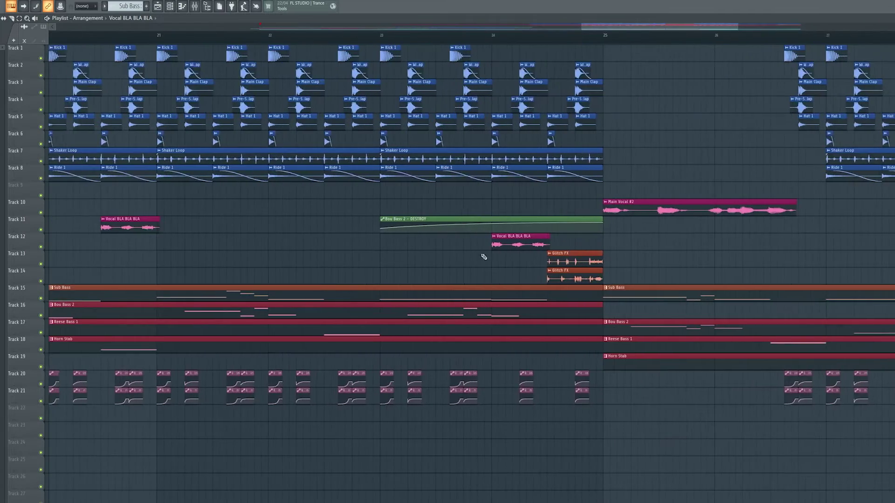
scroll(480, 253, "right", 4)
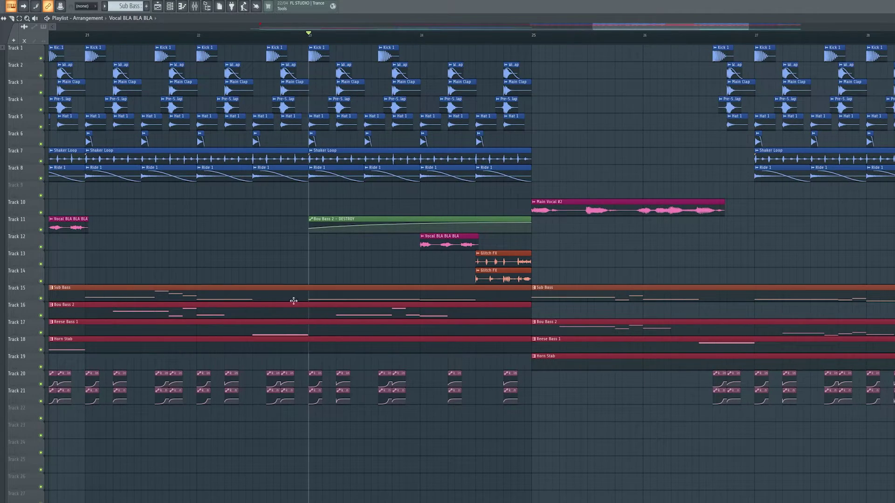
right_click(41, 316)
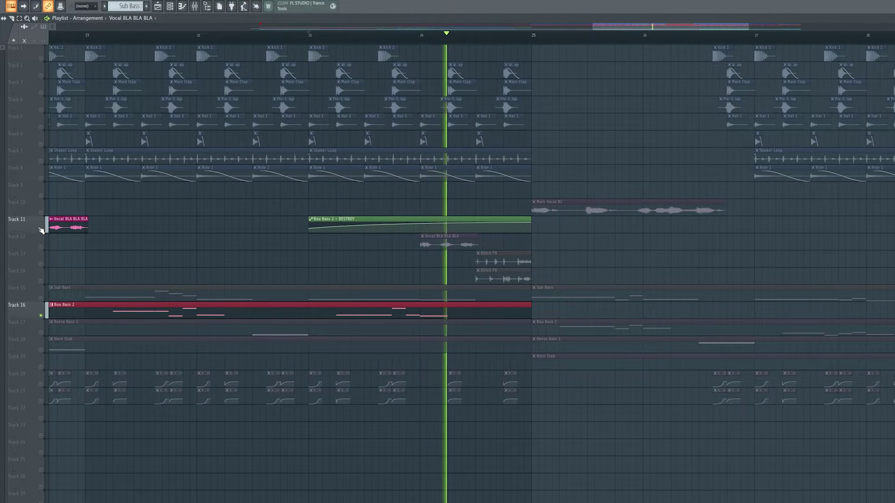
key("space")
right_click(41, 230)
scroll(228, 244, "down", 4)
- Solo the two Glitch FX tracks, play them from bar 24, and re-enable all tracks
right_click(40, 264)
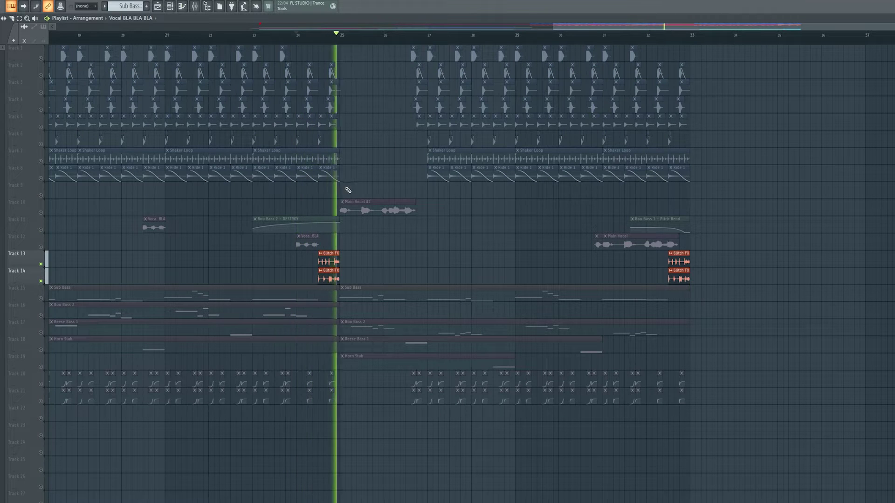
key("space")
right_click(41, 265)
scroll(330, 256, "up", 4)
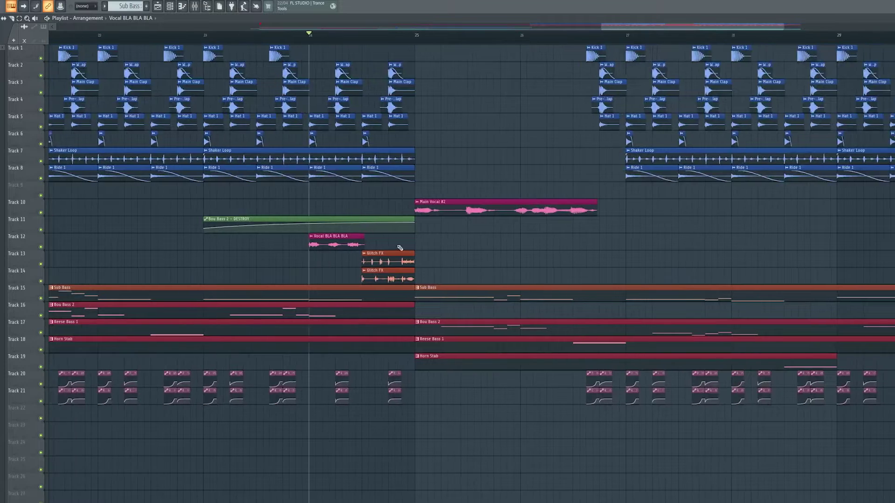
- Open the sample settings of the Main Vocal #2 clip at bar 25 for viewing and close them
scroll(400, 248, "down", 4)
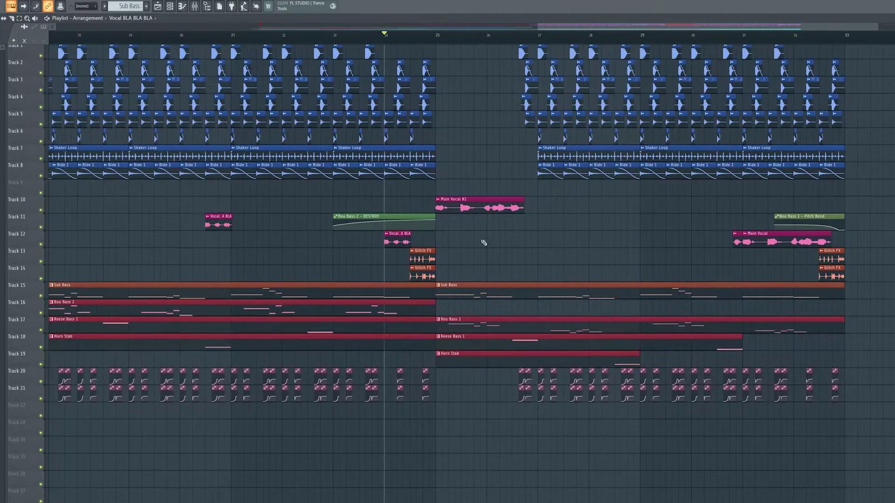
double_click(474, 206)
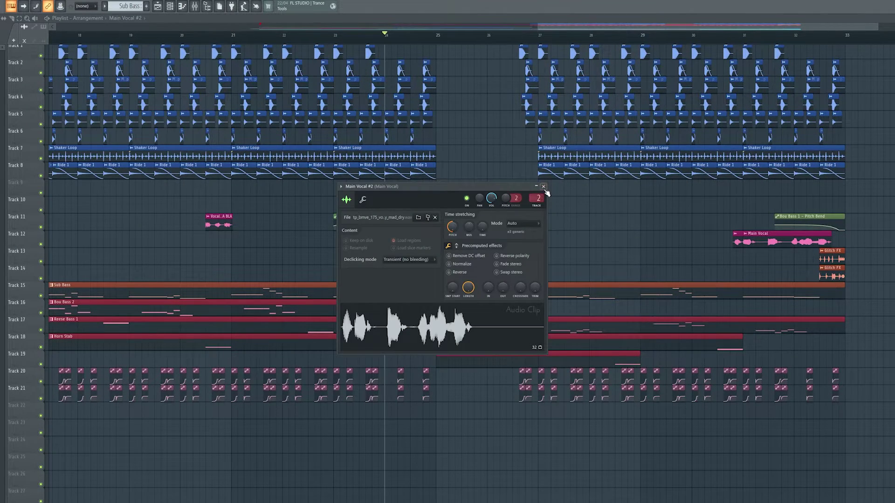
left_click(544, 187)
- Play the full arrangement from bar 24 into the second half of the drop
left_click_drag(551, 243, 502, 246)
key("space")
left_click_drag(416, 136, 365, 140)
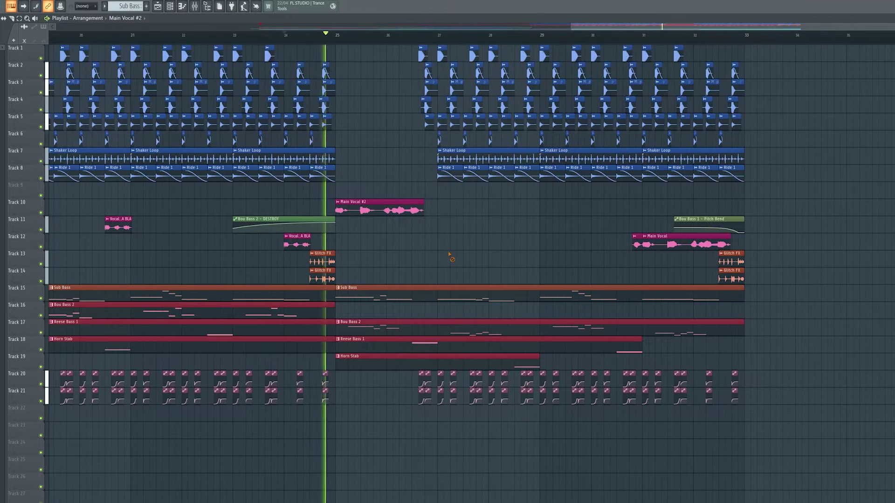
scroll(446, 255, "down", 2)
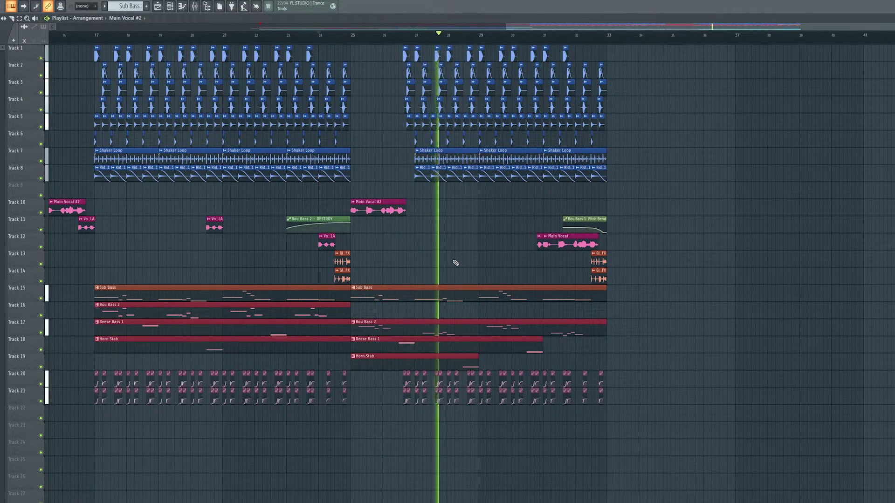
scroll(457, 259, "down", 2)
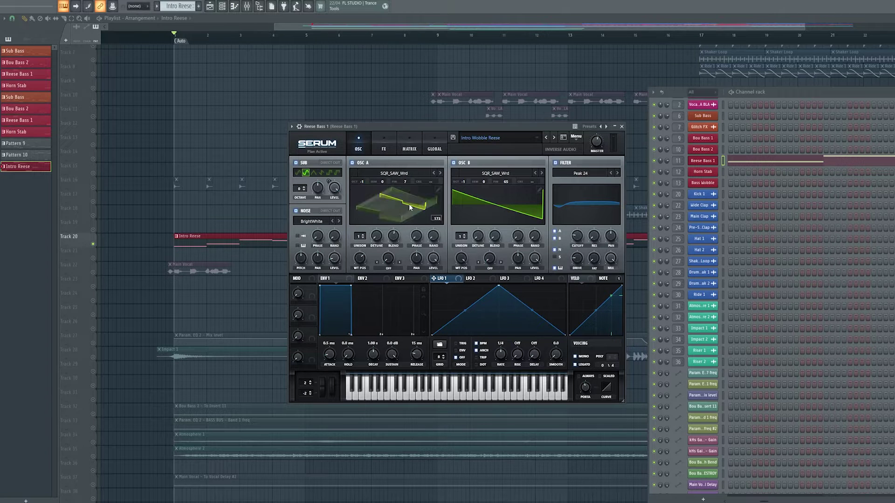
- Examine the effects chain of the Intro Wobble Reese patch on the Reese Bass 1 Serum
left_click(384, 148)
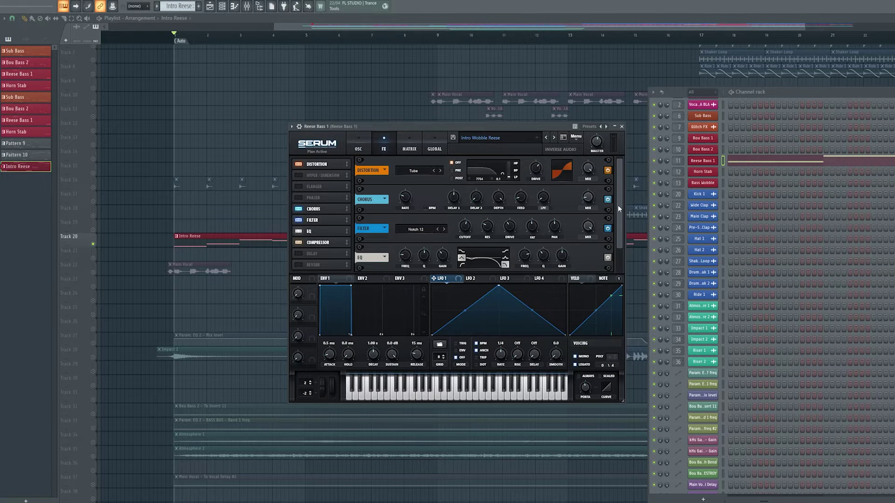
left_click_drag(617, 205, 611, 230)
left_click(368, 146)
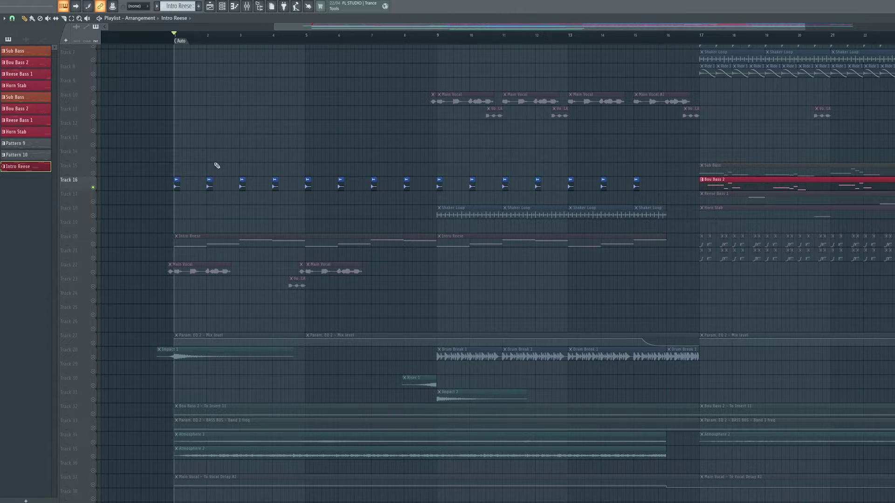
- Examine the soloed hat clips on track 16 across the intro from bar 1
scroll(217, 173, "up", 3)
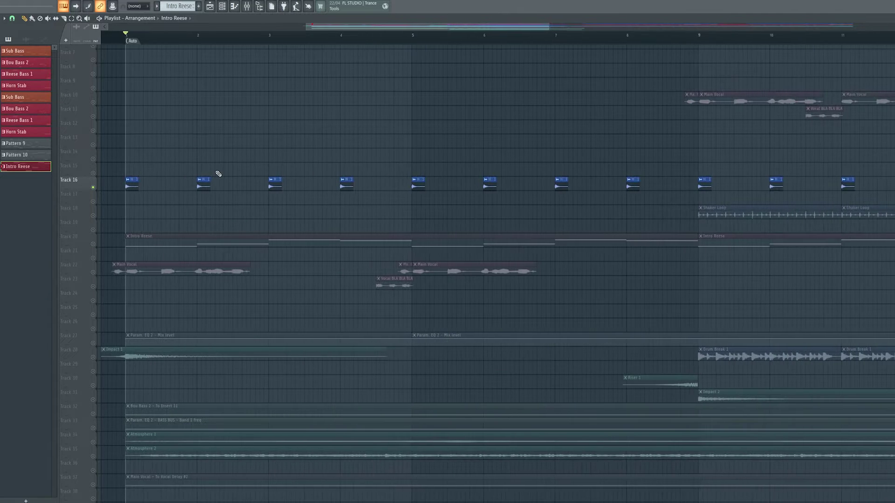
left_click_drag(222, 174, 204, 185)
scroll(228, 175, "down", 3)
left_click_drag(176, 173, 650, 195)
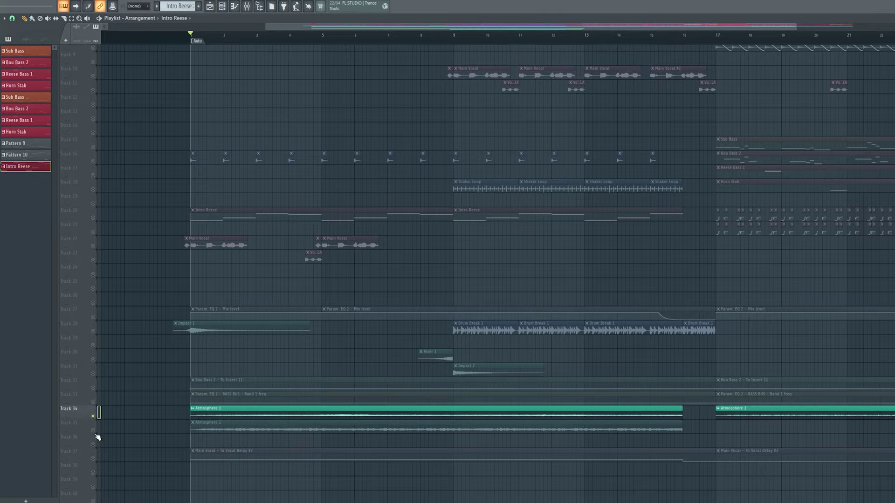
- Solo the Atmosphere 1 and Atmosphere 2 tracks together and play them from bar 1
right_click(95, 432)
left_click(93, 416)
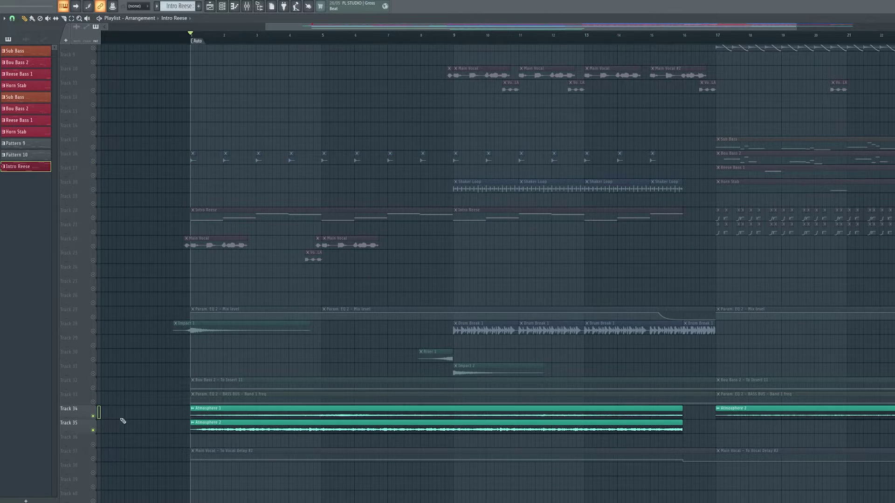
scroll(120, 420, "up", 5)
key("space")
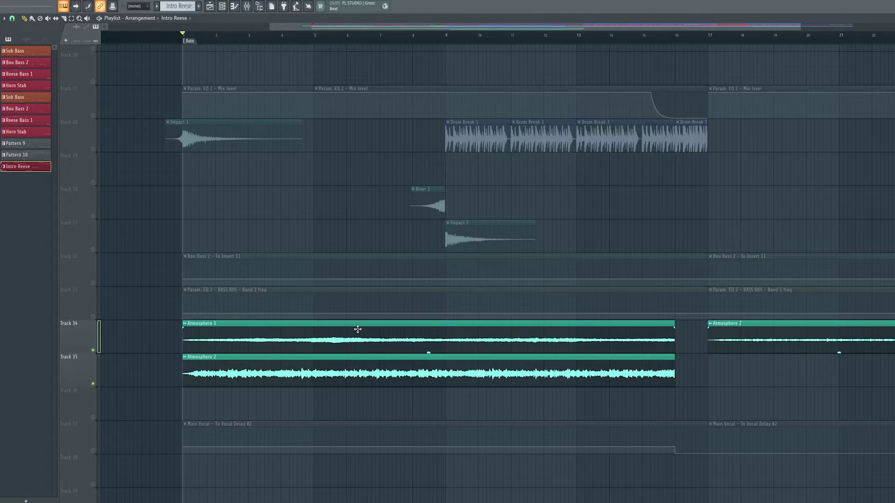
- Solo the Riser 1, Impact and Drum Break 1 tracks and play them from the intro's start and from bar 8
scroll(351, 254, "up", 3)
left_click(98, 306)
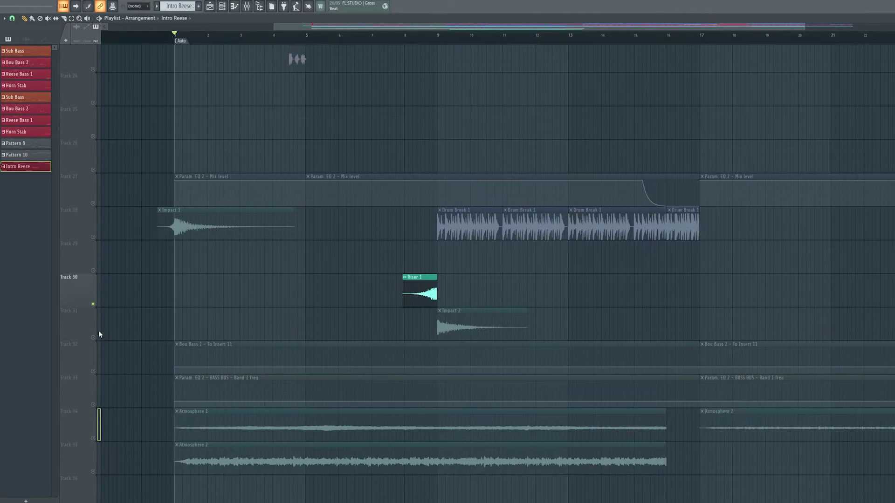
left_click(98, 239, "ctrl")
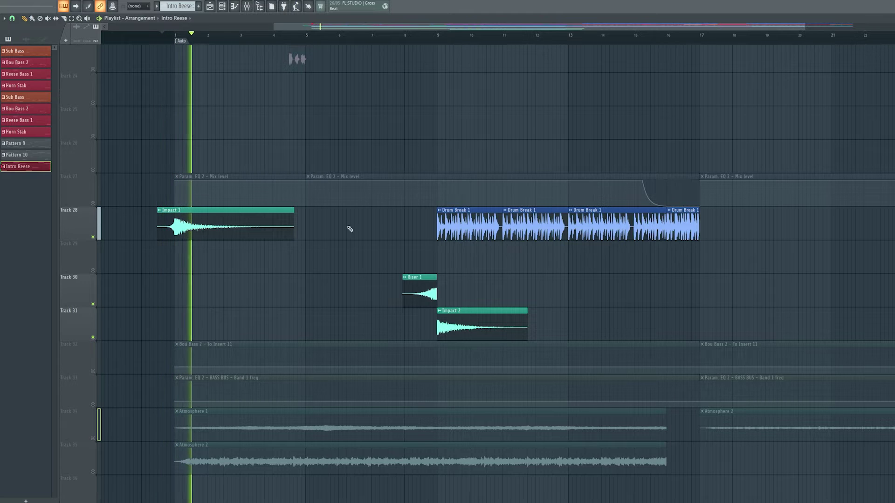
left_click(405, 40)
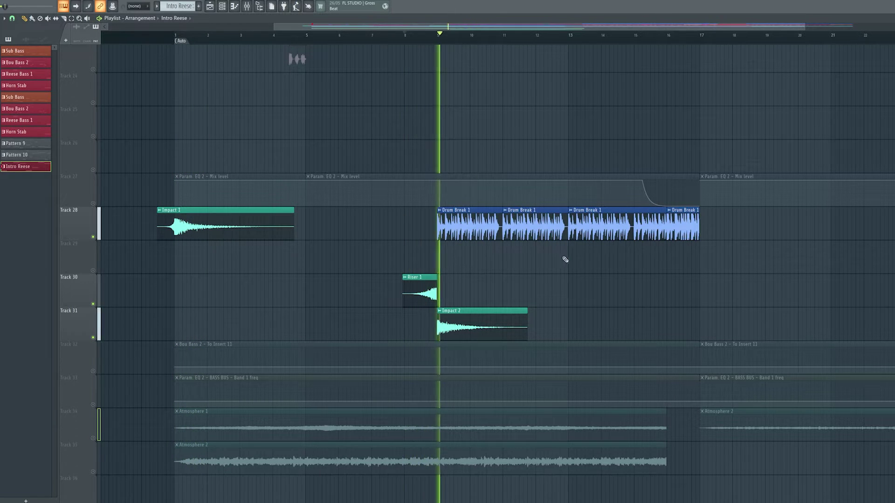
left_click_drag(531, 270, 408, 290)
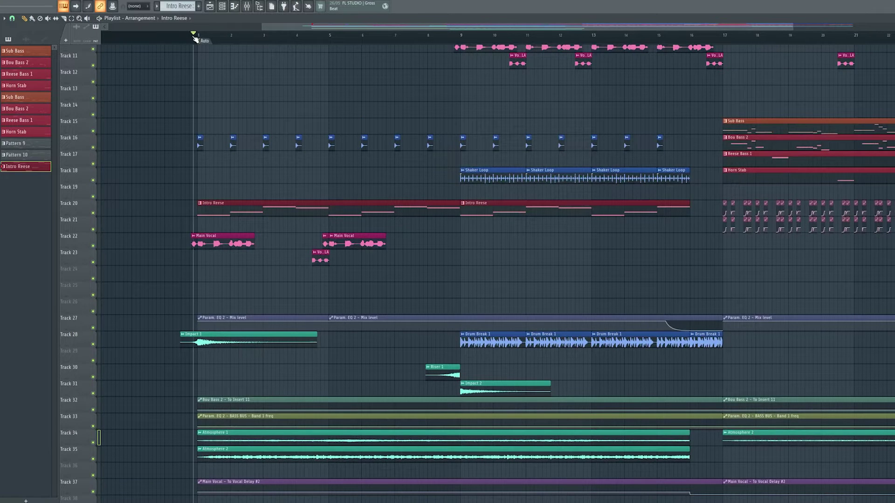
- Play the full intro with all tracks enabled from just before bar 1
key("space")
scroll(332, 125, "down", 3)
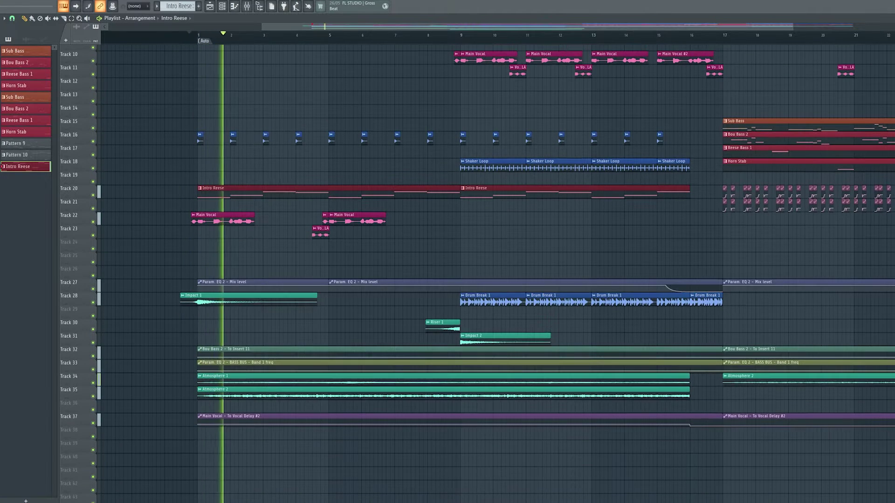
left_click_drag(335, 126, 312, 161)
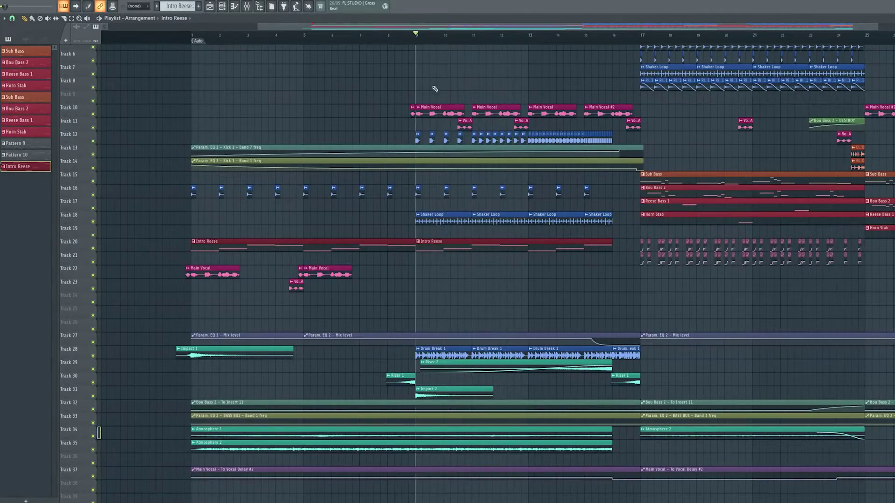
- Solo the Kick 1 track with its two EQ automation tracks and play the kick build-up from bar 13
scroll(374, 200, "up", 6)
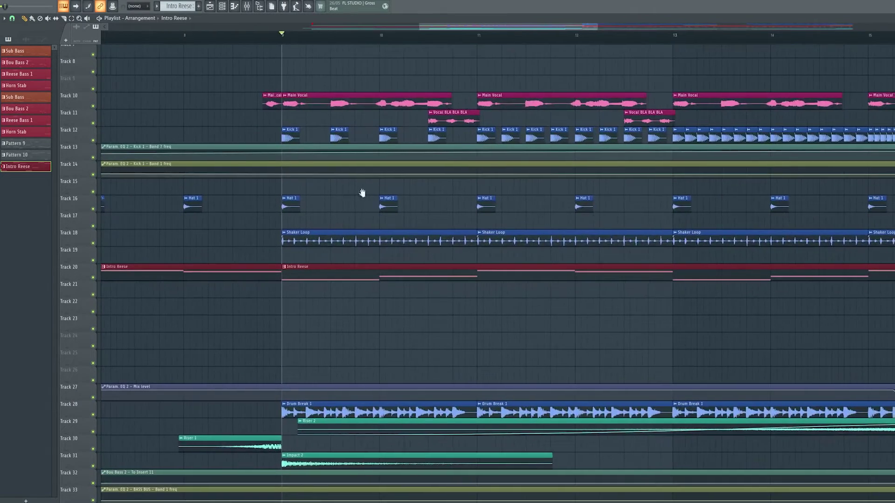
left_click_drag(362, 193, 275, 211)
right_click(96, 145)
right_click(93, 158)
scroll(226, 194, "down", 2)
scroll(226, 193, "down", 3)
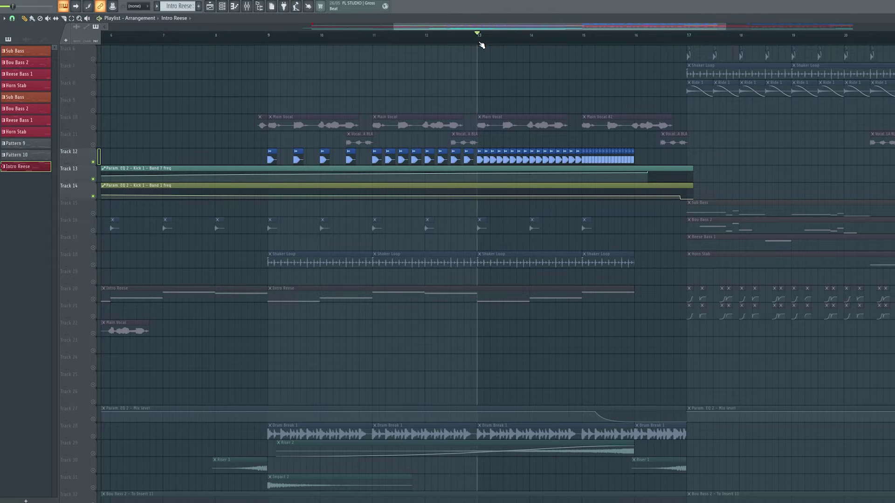
key("space")
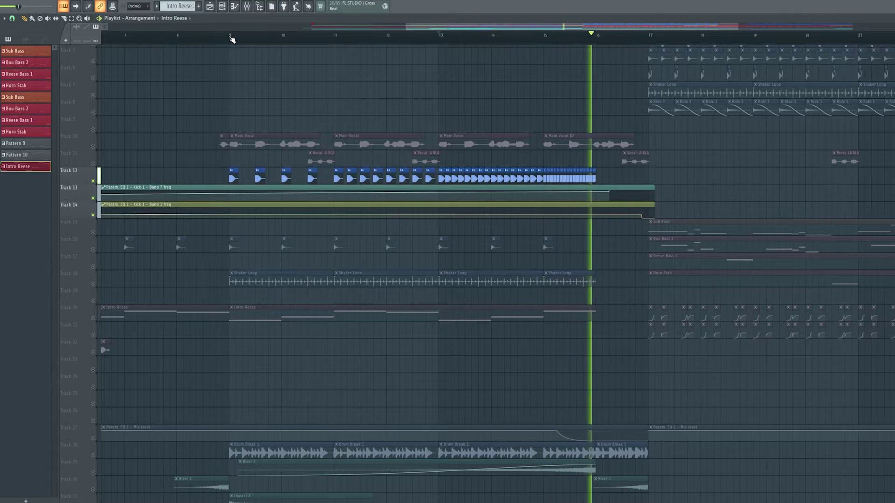
left_click(97, 182, "ctrl")
- Solo the Riser 2 track and play it from just after bar 14
scroll(351, 209, "down", 3)
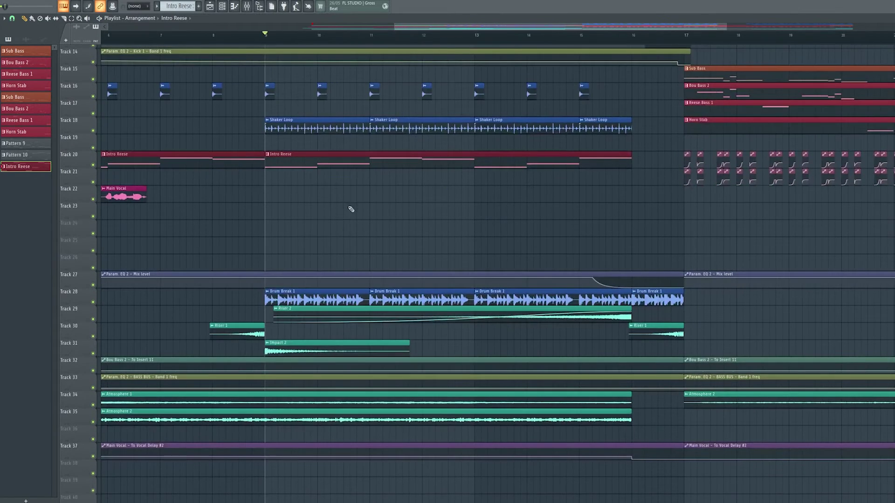
left_click(94, 321, "ctrl")
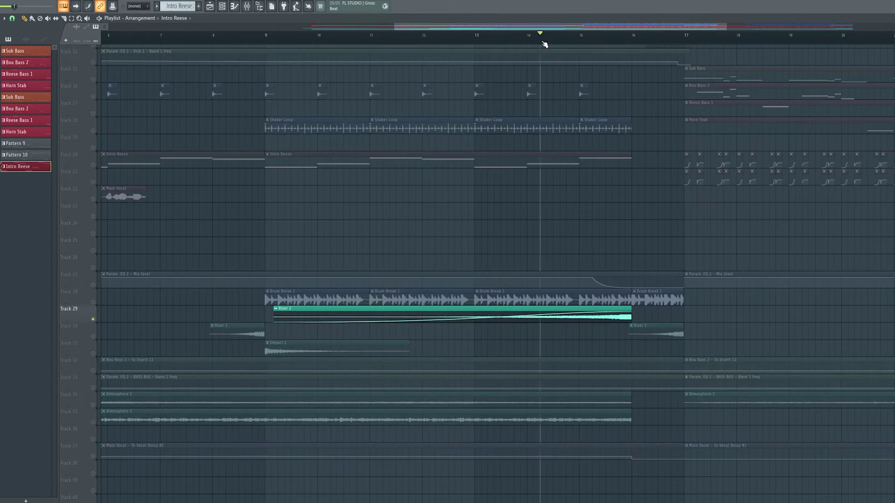
key("space")
scroll(485, 309, "up", 1)
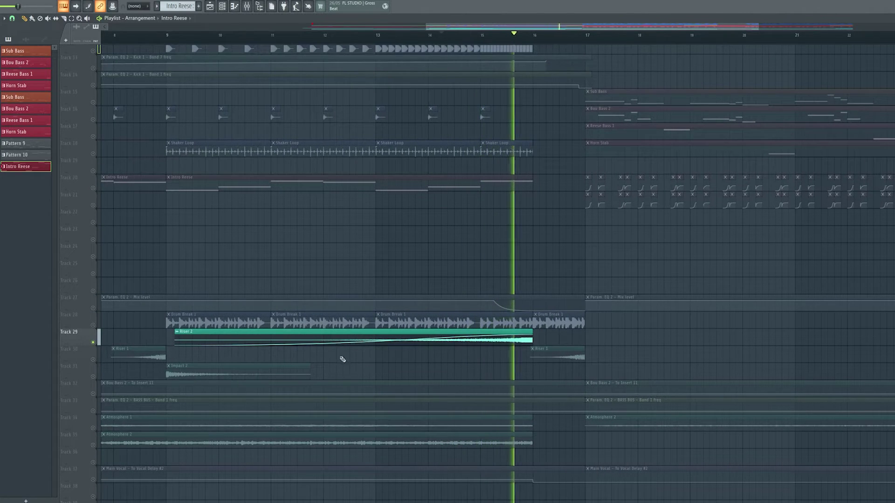
key("space")
- Solo the Riser 1 track and play its second clip from midway through bar 16
left_click(93, 359, "ctrl")
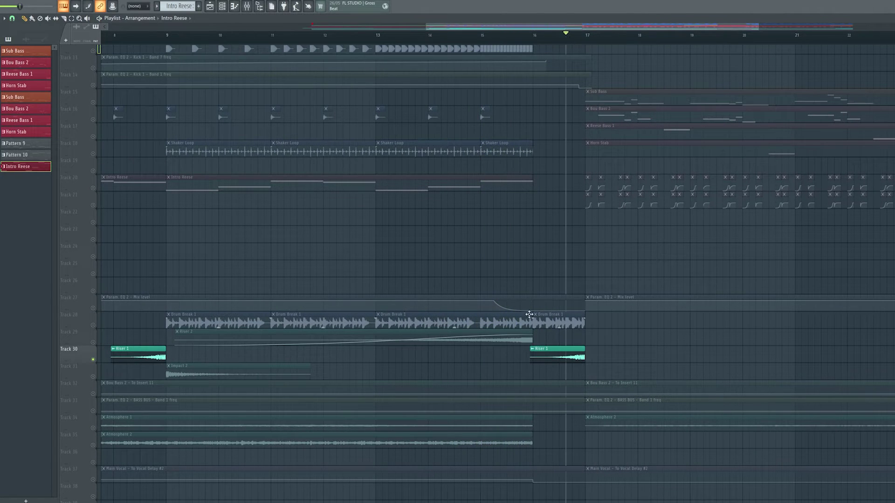
left_click_drag(560, 315, 457, 349)
key("space")
key("space")
- Solo the Drum Break 1 track with its EQ mix level automation, play from bar 15, and re-enable all tracks
left_click(93, 343, "ctrl")
left_click_drag(317, 309, 401, 225)
left_click(93, 276)
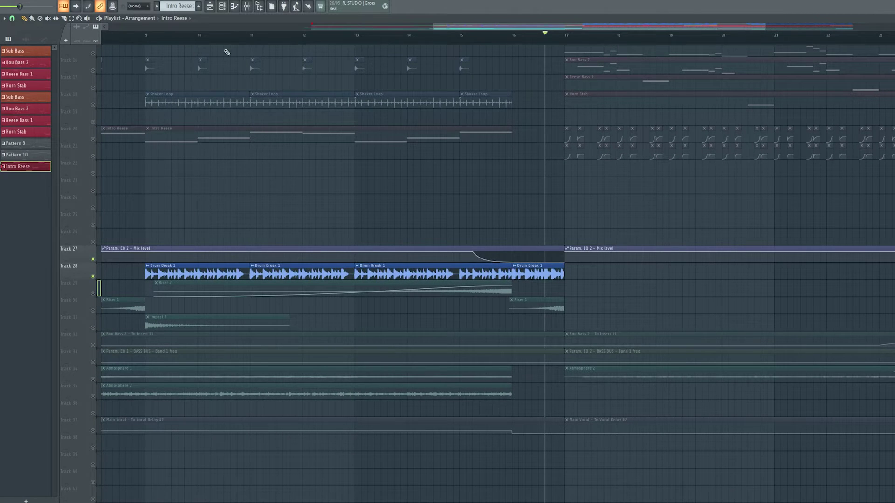
key("space")
left_click_drag(216, 82, 428, 116)
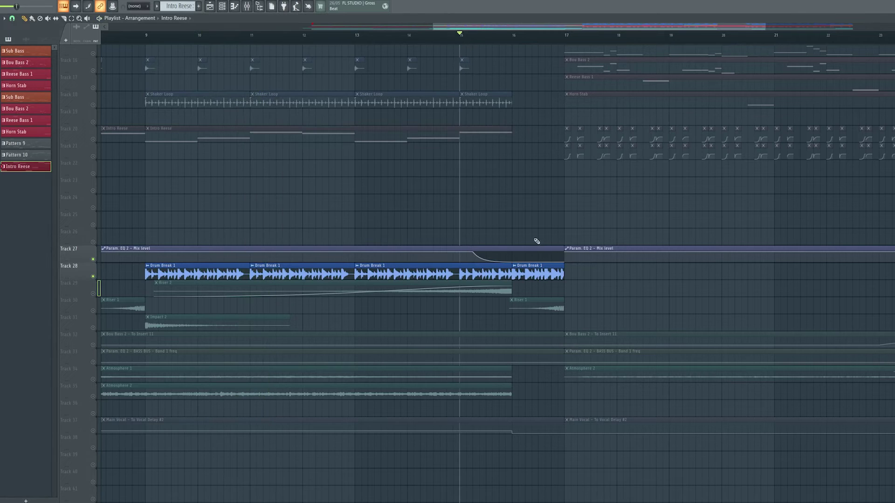
left_click_drag(531, 230, 496, 308)
key("space")
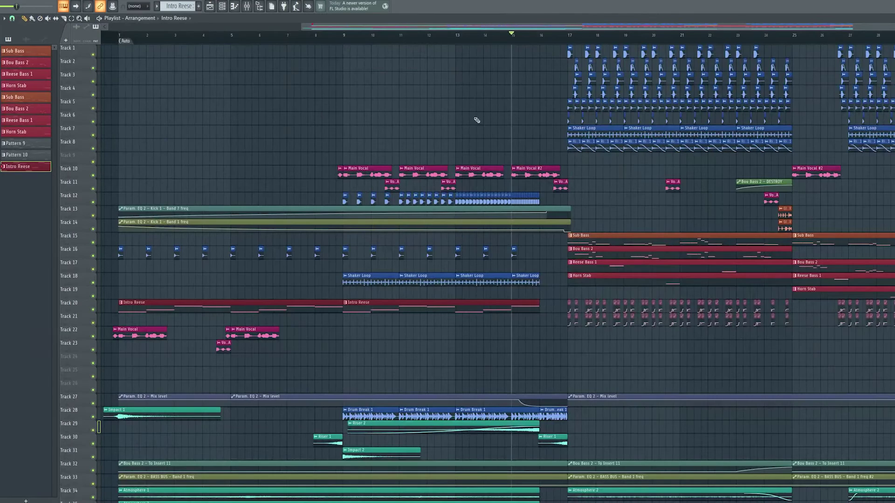
scroll(476, 119, "down", 3)
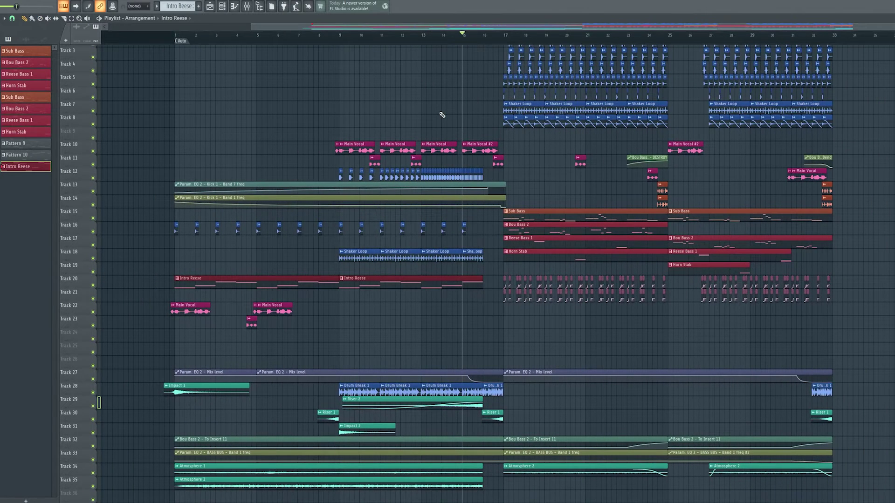